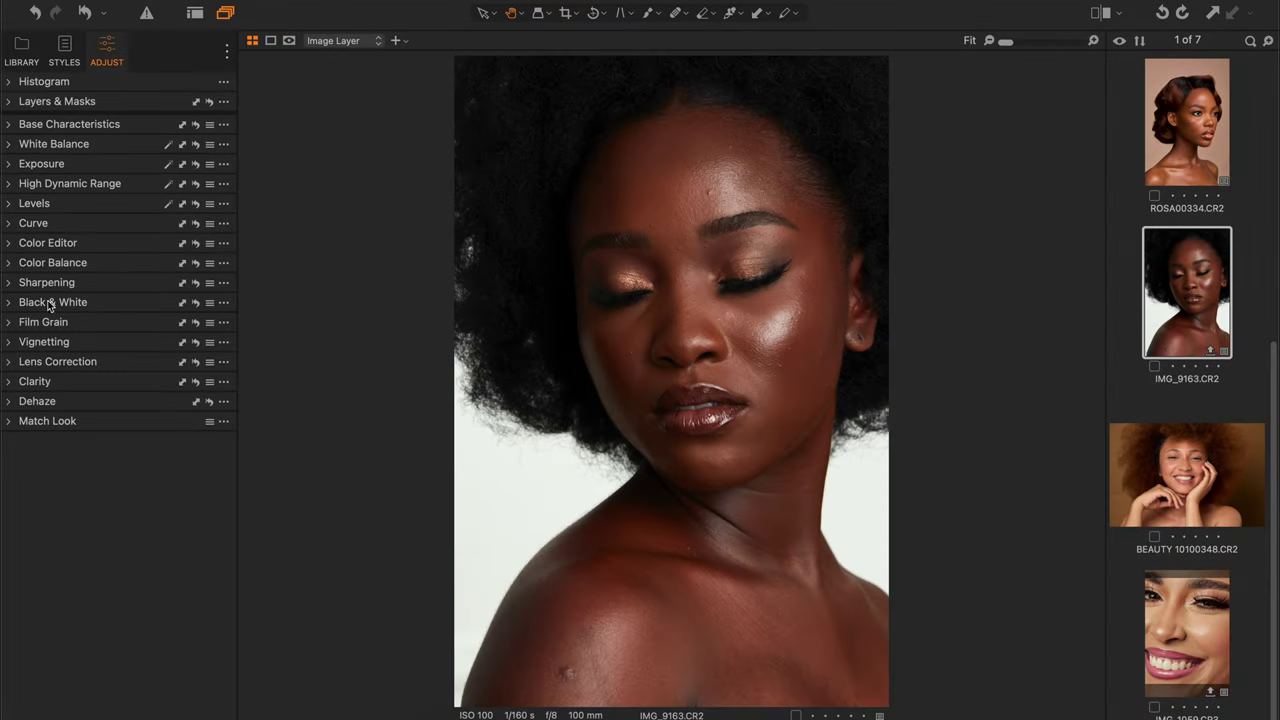
Remove the sharpening by setting Amount to 0, Radius to 0.2 and Threshold to 0
{"action": "left_click", "coordinate": [16, 285]}
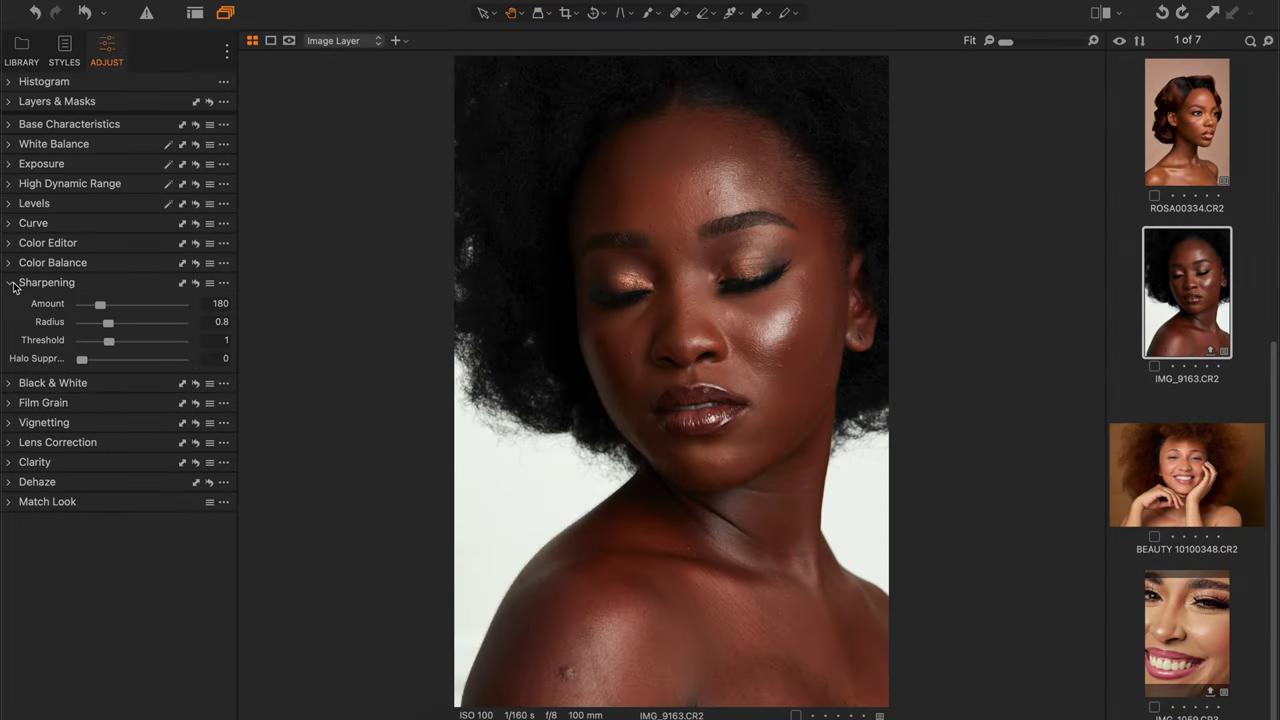
{"action": "left_click_drag", "start_coordinate": [101, 305], "coordinate": [27, 340]}
{"action": "left_click_drag", "start_coordinate": [109, 342], "coordinate": [62, 348]}
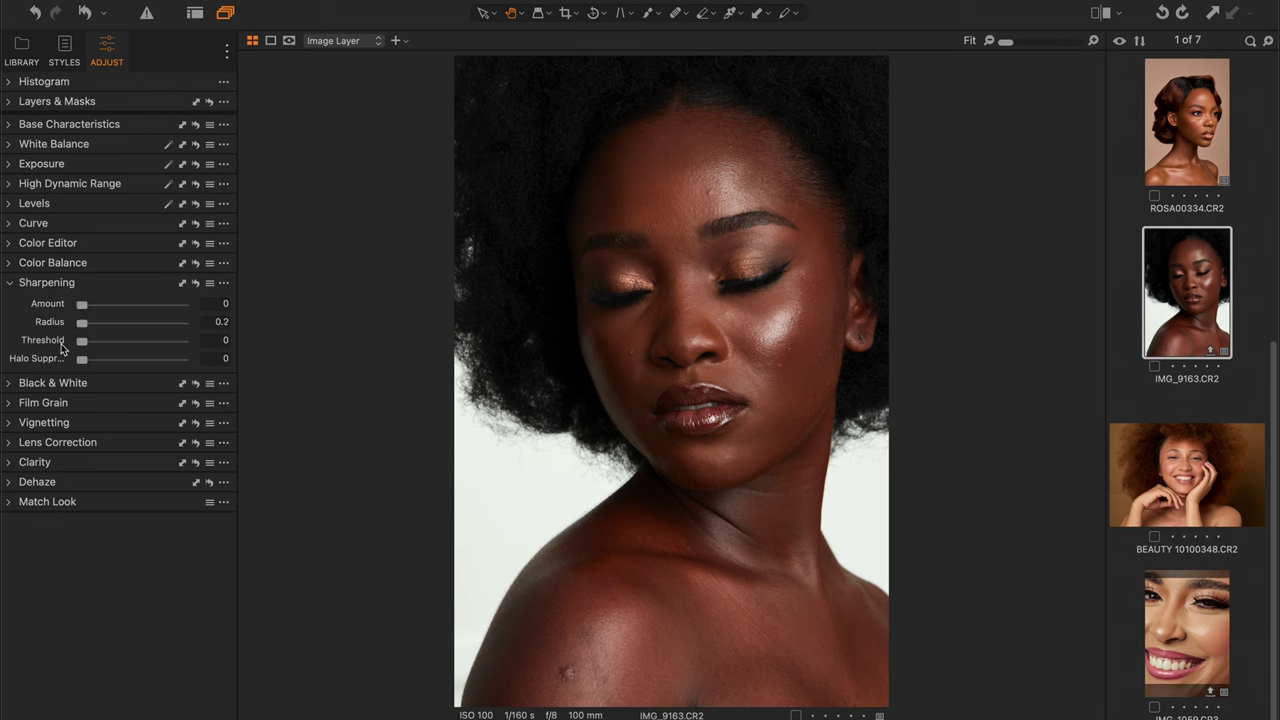
{"action": "left_click", "coordinate": [14, 286]}
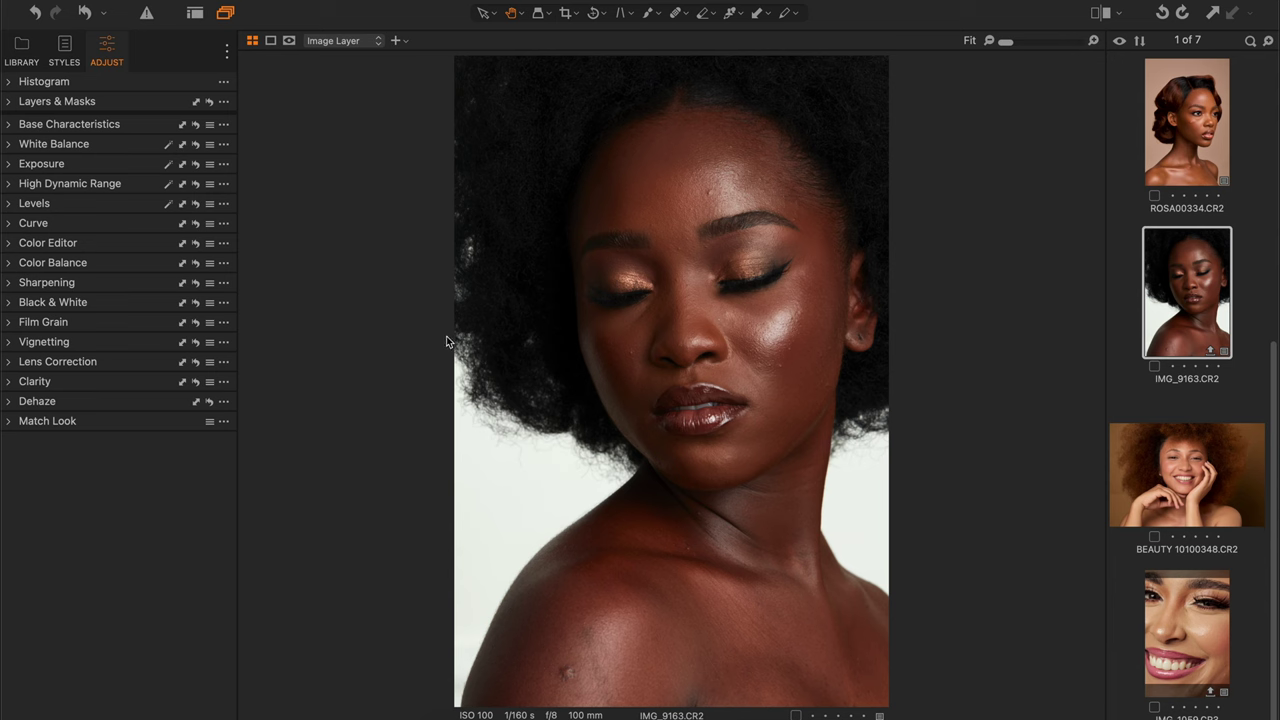
Compare the whole portrait before and after the edits with the split-view slider, then hide the comparison
{"action": "left_click", "coordinate": [1100, 12]}
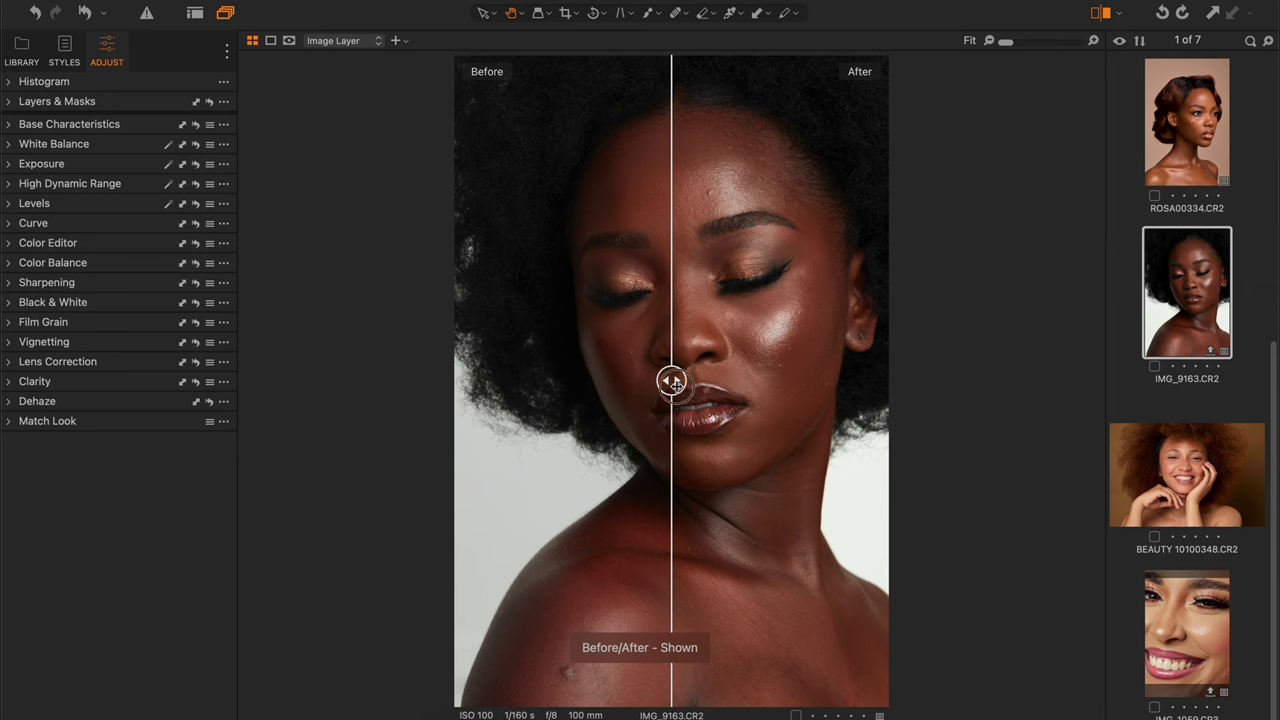
{"action": "left_click_drag", "start_coordinate": [669, 385], "coordinate": [921, 395]}
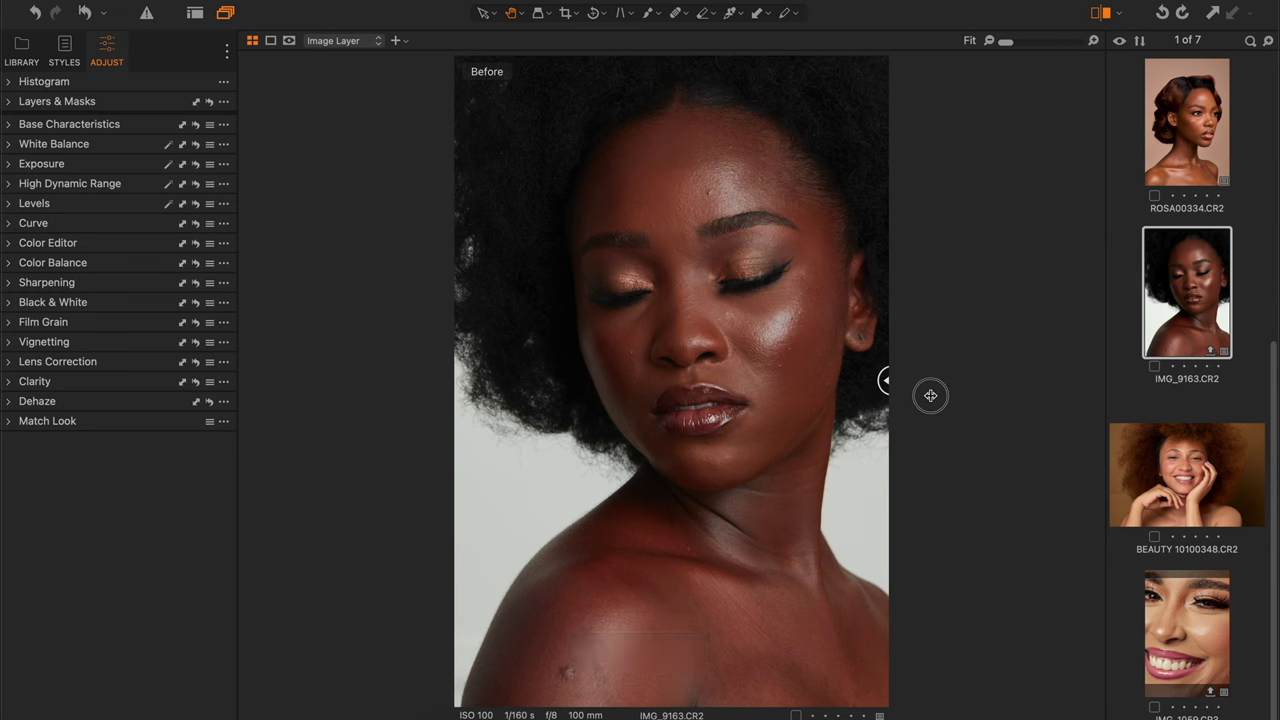
{"action": "left_click_drag", "start_coordinate": [930, 395], "coordinate": [400, 375]}
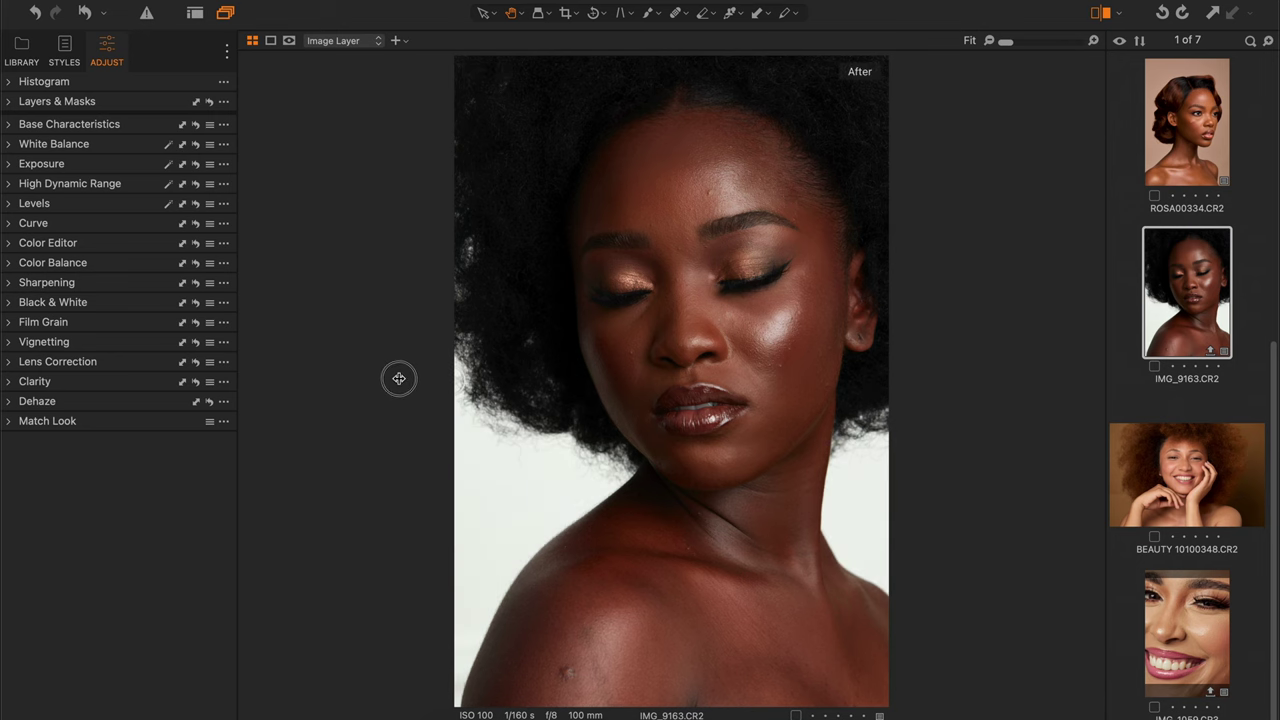
{"action": "left_click", "coordinate": [1098, 13]}
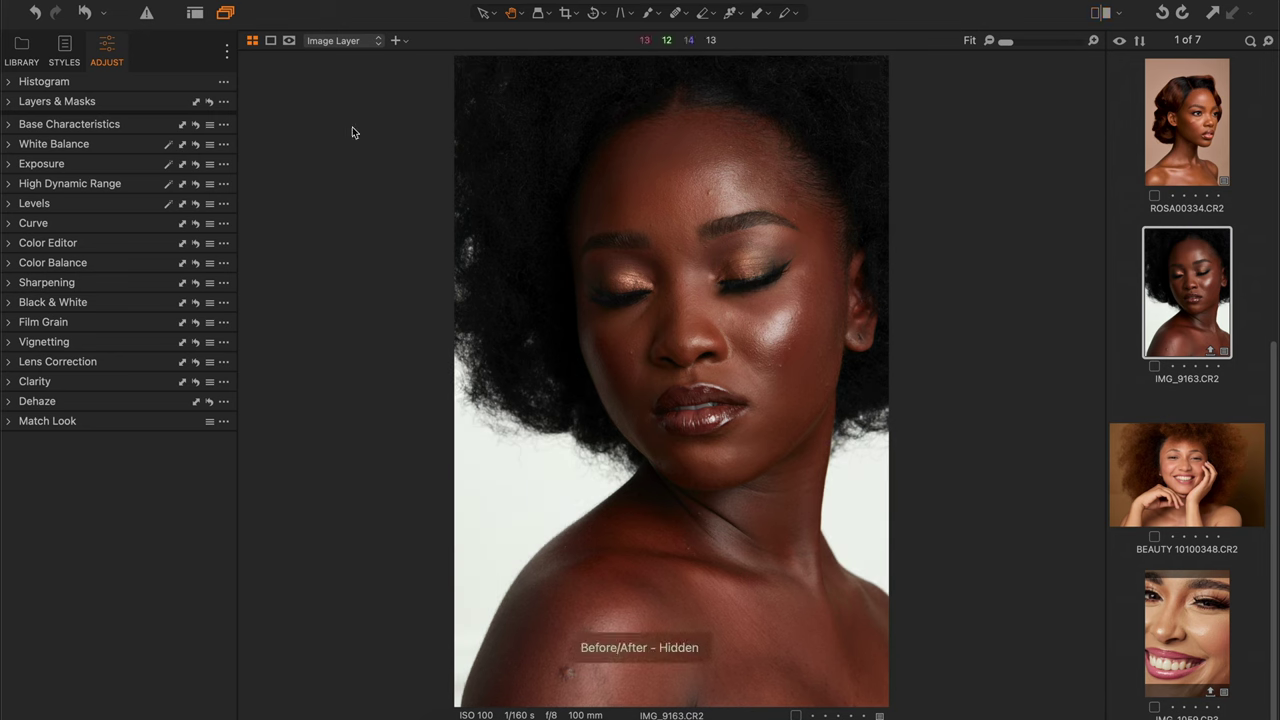
Show the Base Characteristics and examine the skin texture around the nose, forehead and eyes close up
{"action": "left_click", "coordinate": [9, 125]}
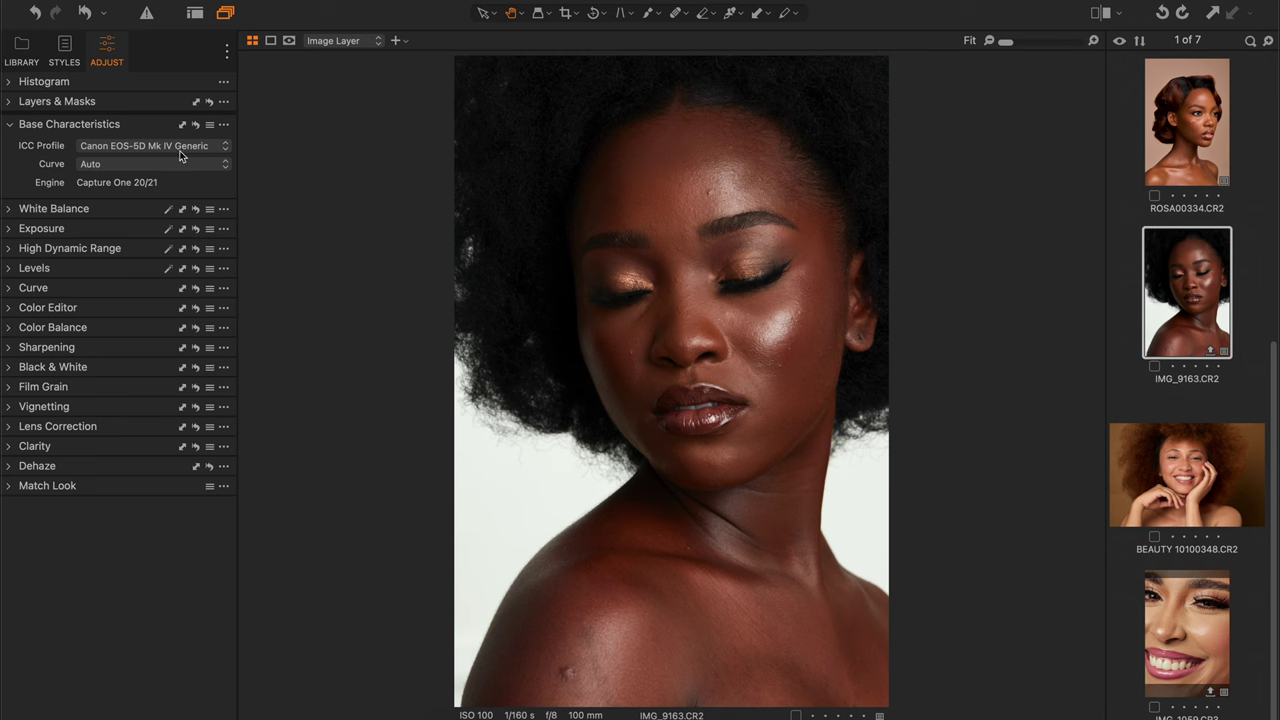
{"action": "scroll", "coordinate": [688, 335], "scroll_direction": "up", "scroll_amount": 3}
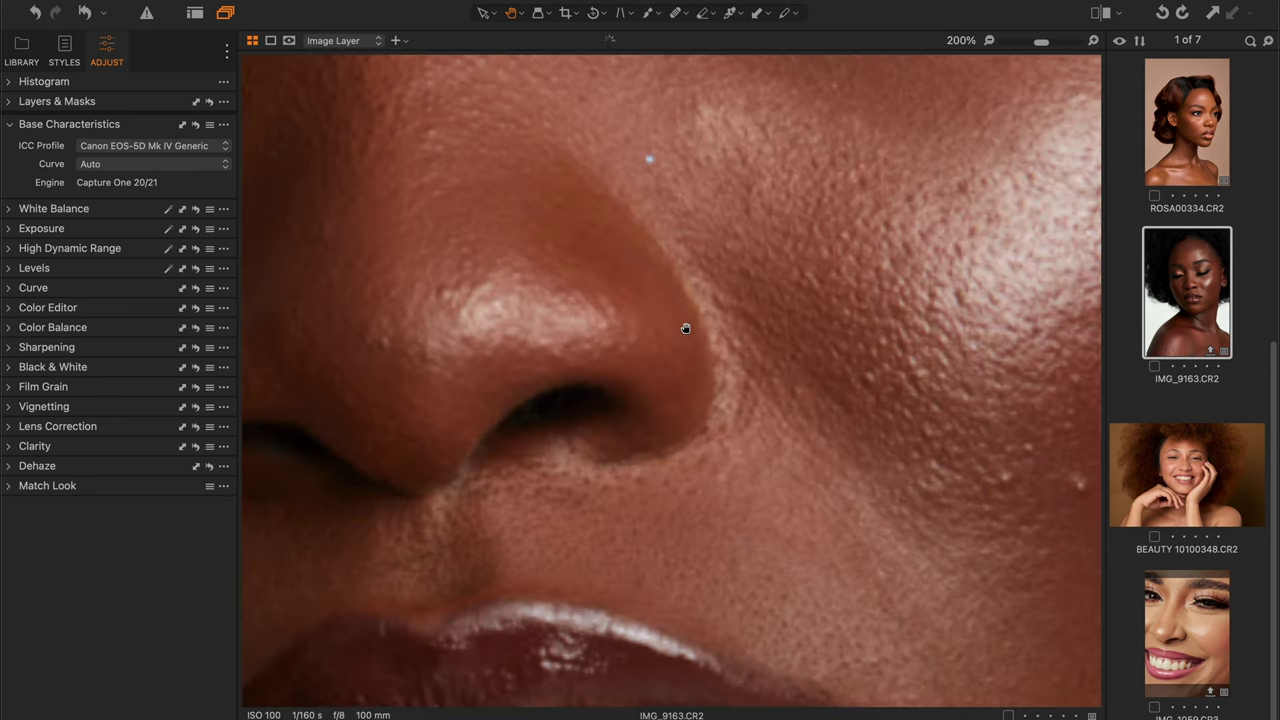
{"action": "scroll", "coordinate": [690, 323], "scroll_direction": "up", "scroll_amount": 10}
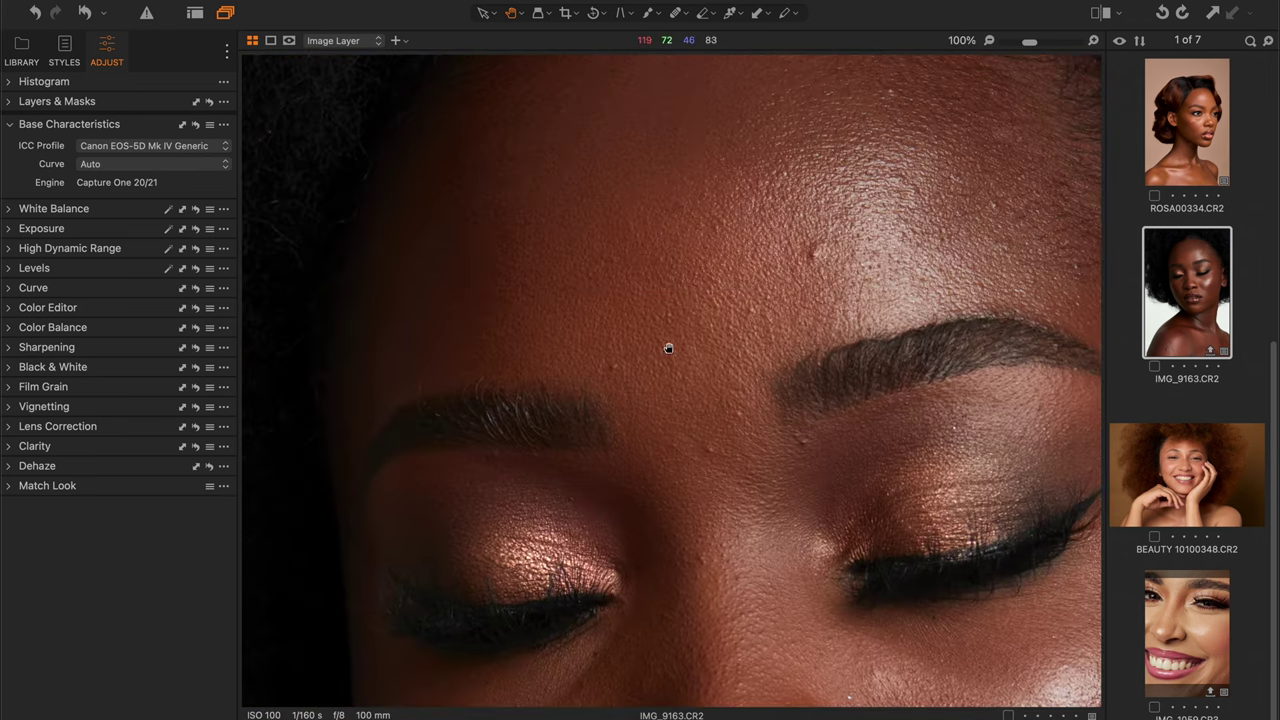
{"action": "scroll", "coordinate": [670, 335], "scroll_direction": "up", "scroll_amount": 8}
{"action": "scroll", "coordinate": [668, 371], "scroll_direction": "down", "scroll_amount": 7}
{"action": "scroll", "coordinate": [684, 388], "scroll_direction": "down", "scroll_amount": 2}
{"action": "scroll", "coordinate": [740, 414], "scroll_direction": "down", "scroll_amount": 2}
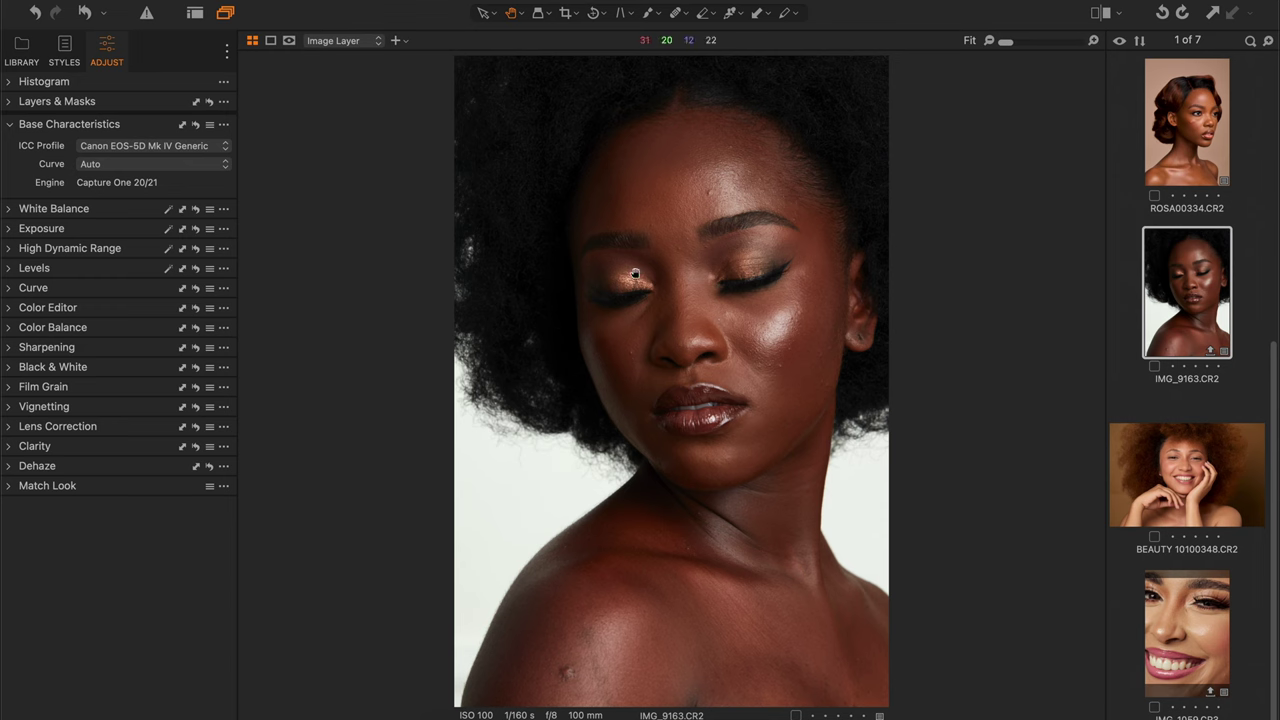
{"action": "scroll", "coordinate": [760, 345], "scroll_direction": "up", "scroll_amount": 2}
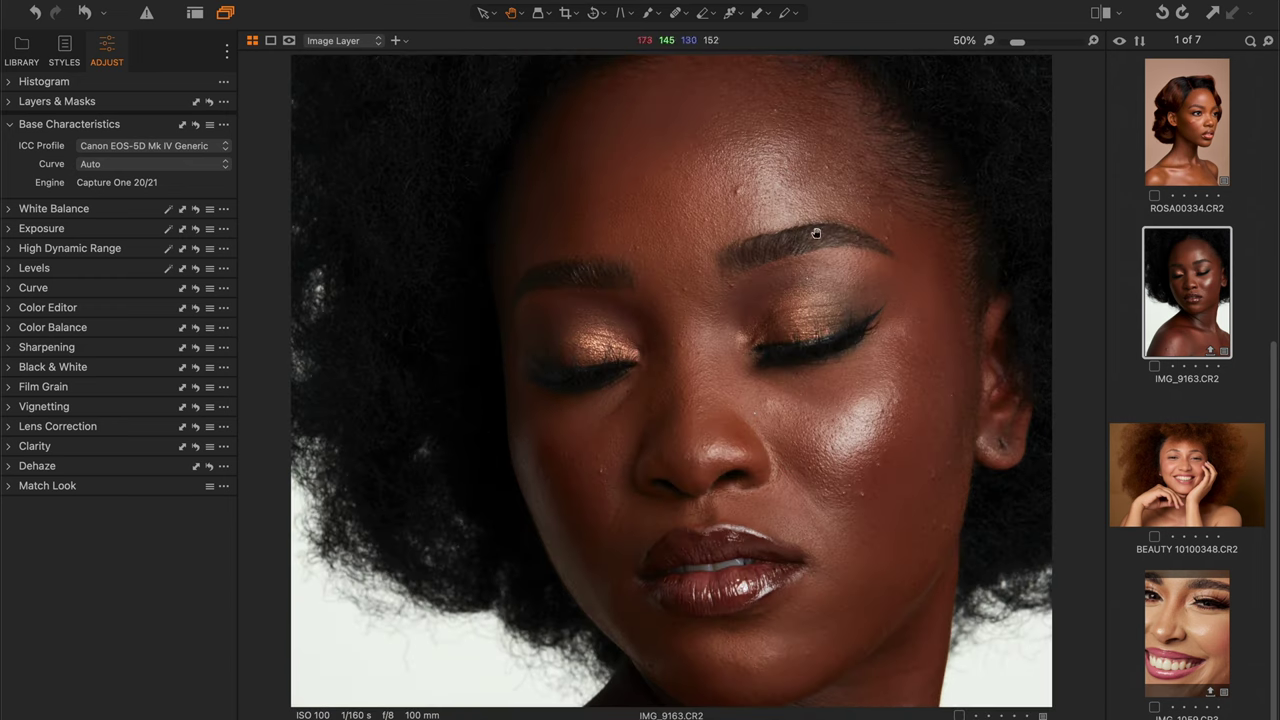
{"action": "scroll", "coordinate": [673, 376], "scroll_direction": "down", "scroll_amount": 2}
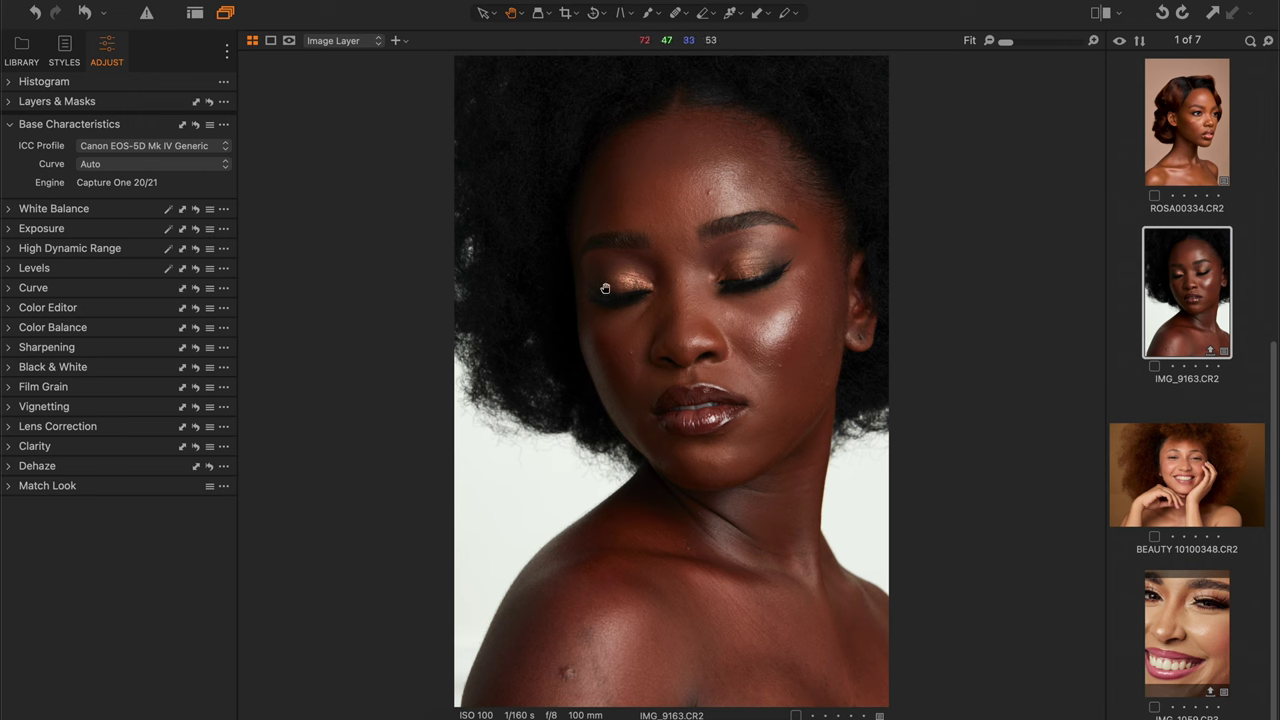
On the Luma curve, raise the shadow point slightly and lower the highlight point slightly to soften the contrast
{"action": "left_click", "coordinate": [9, 289]}
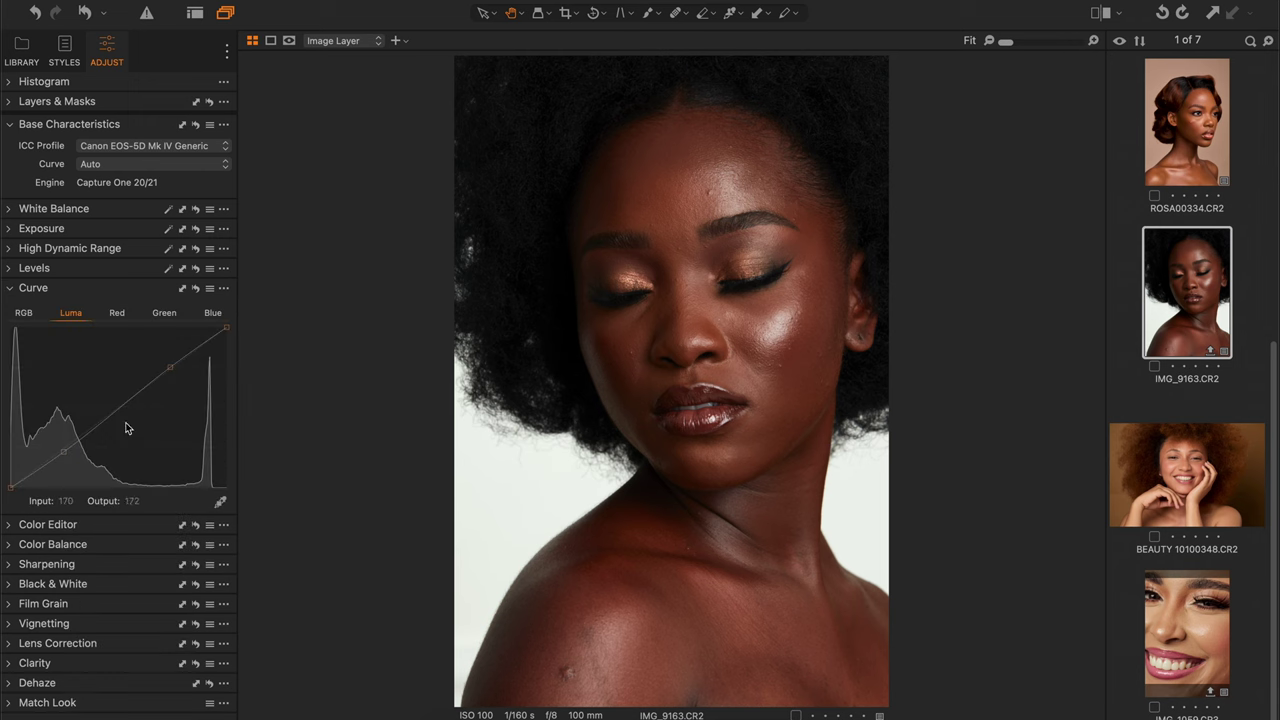
{"action": "left_click_drag", "start_coordinate": [63, 451], "coordinate": [62, 448]}
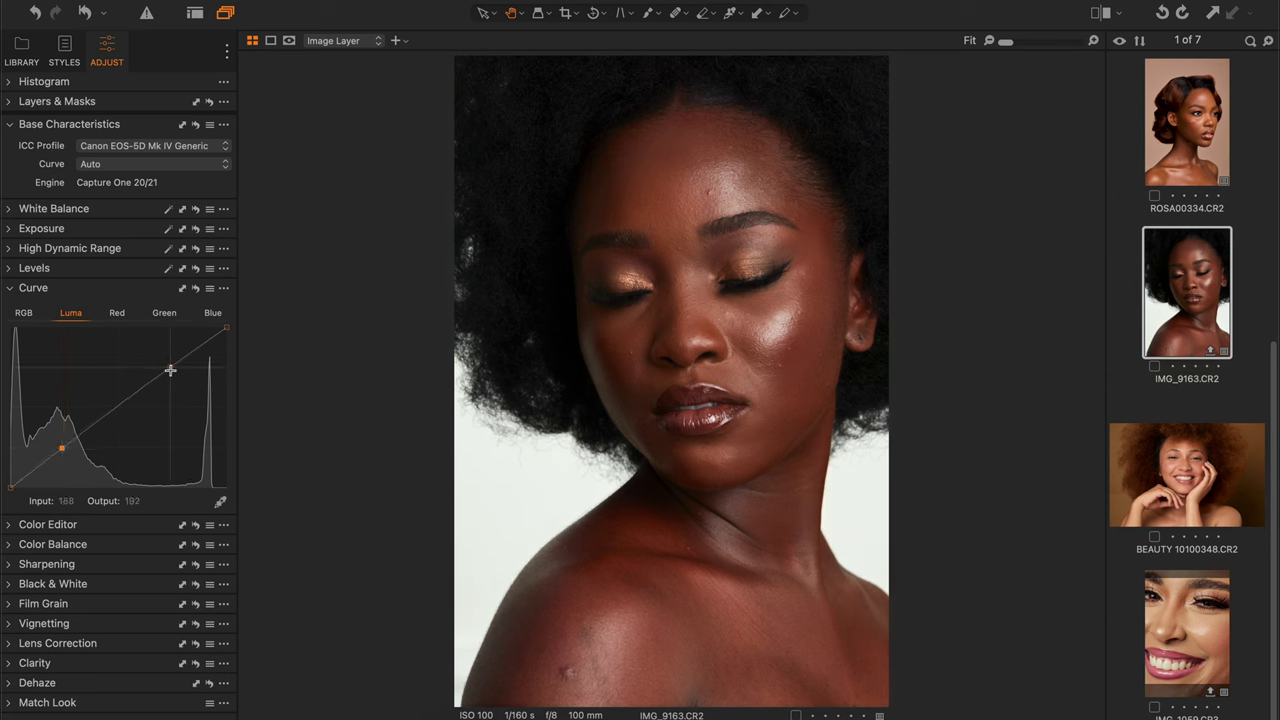
{"action": "left_click_drag", "start_coordinate": [173, 371], "coordinate": [175, 373]}
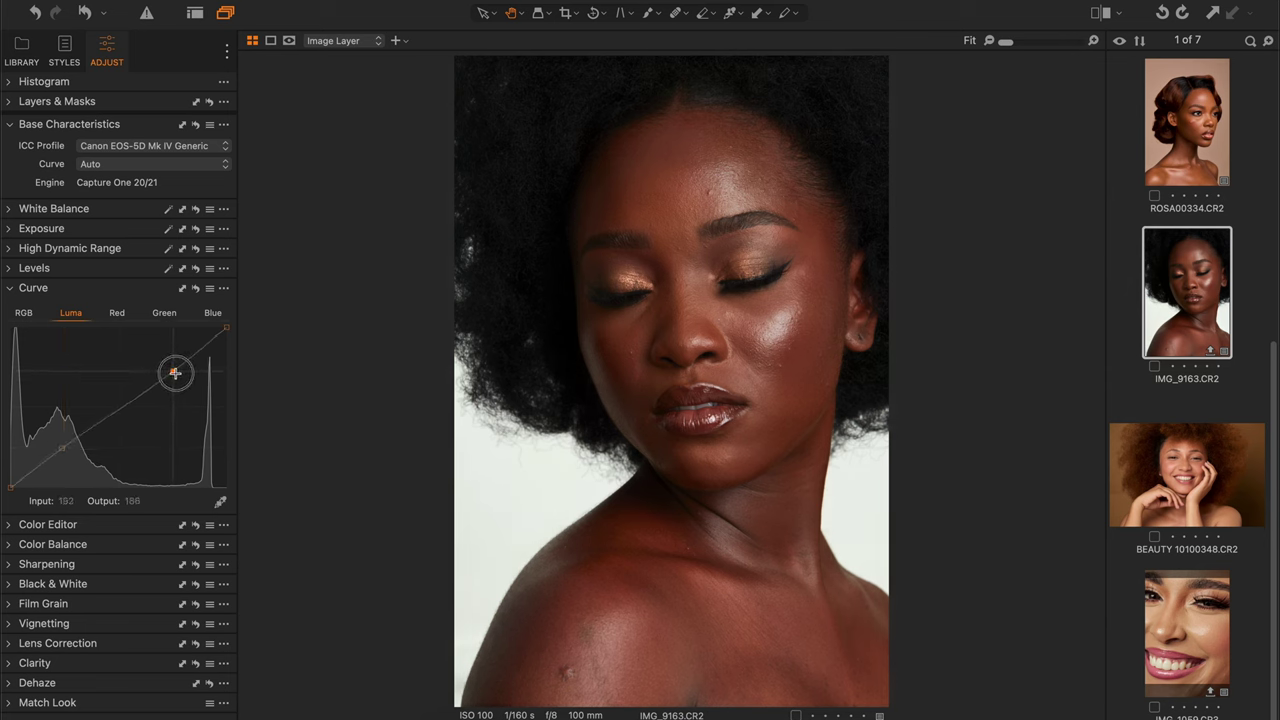
{"action": "left_click", "coordinate": [61, 449]}
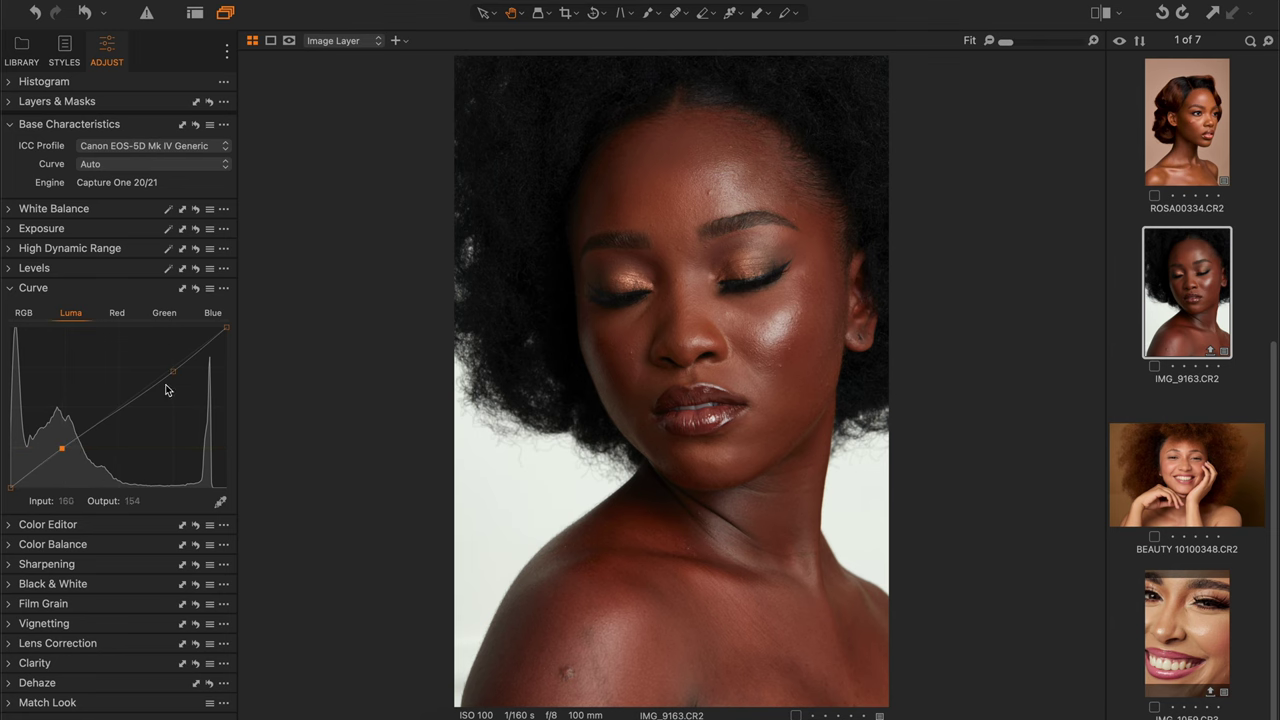
Compare the face with and without the curve adjustment at 67% zoom, then return to the full portrait
{"action": "scroll", "coordinate": [778, 291], "scroll_direction": "up", "scroll_amount": 3}
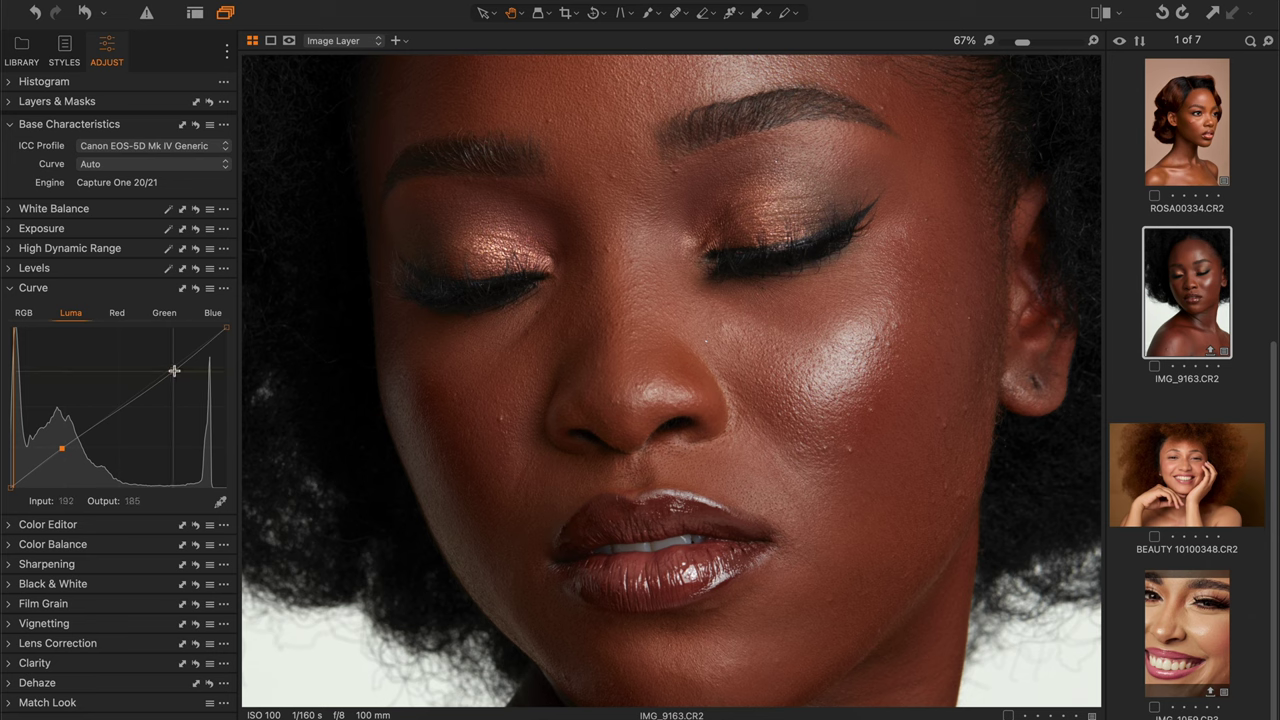
{"action": "left_click", "coordinate": [197, 290]}
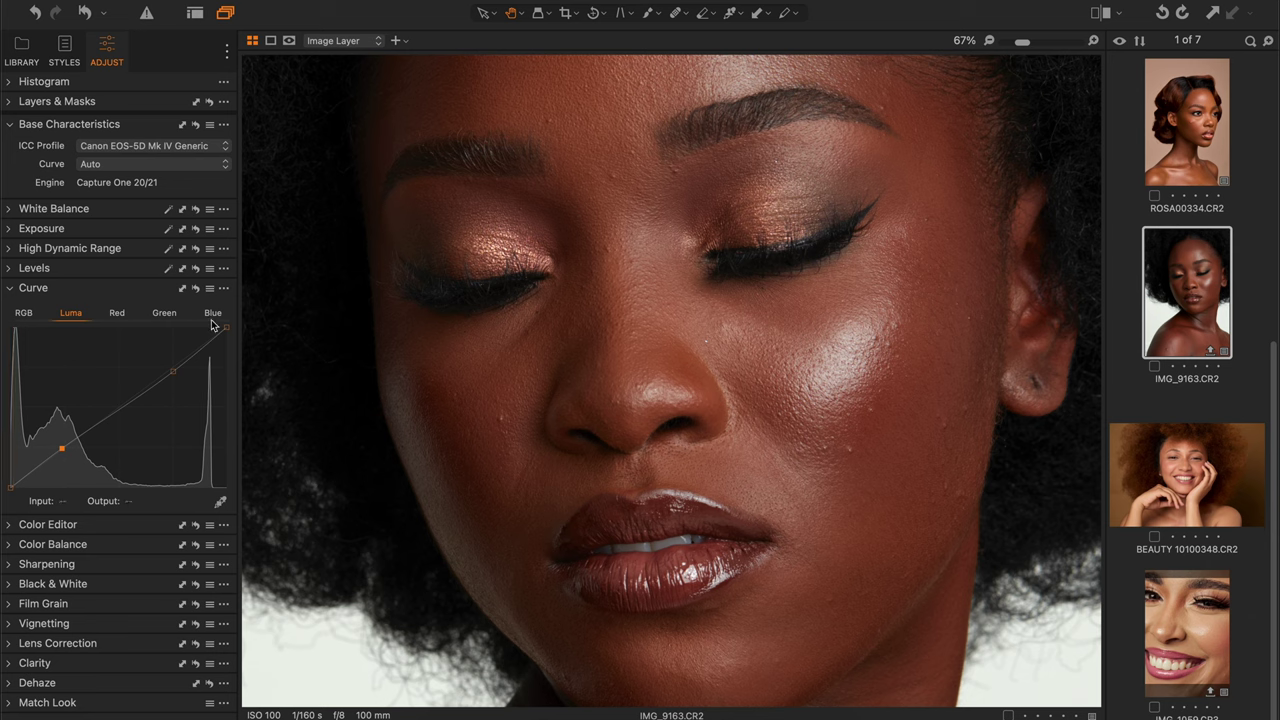
{"action": "key", "text": "super+0"}
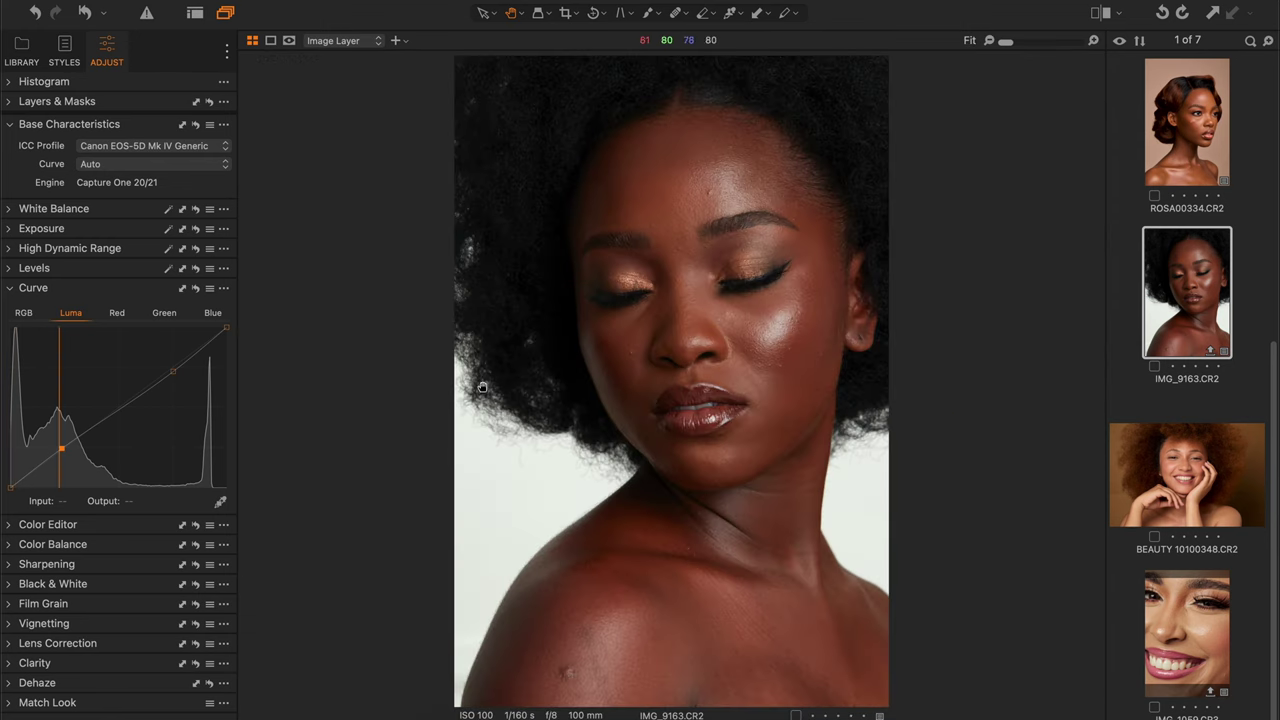
{"action": "left_click", "coordinate": [8, 287]}
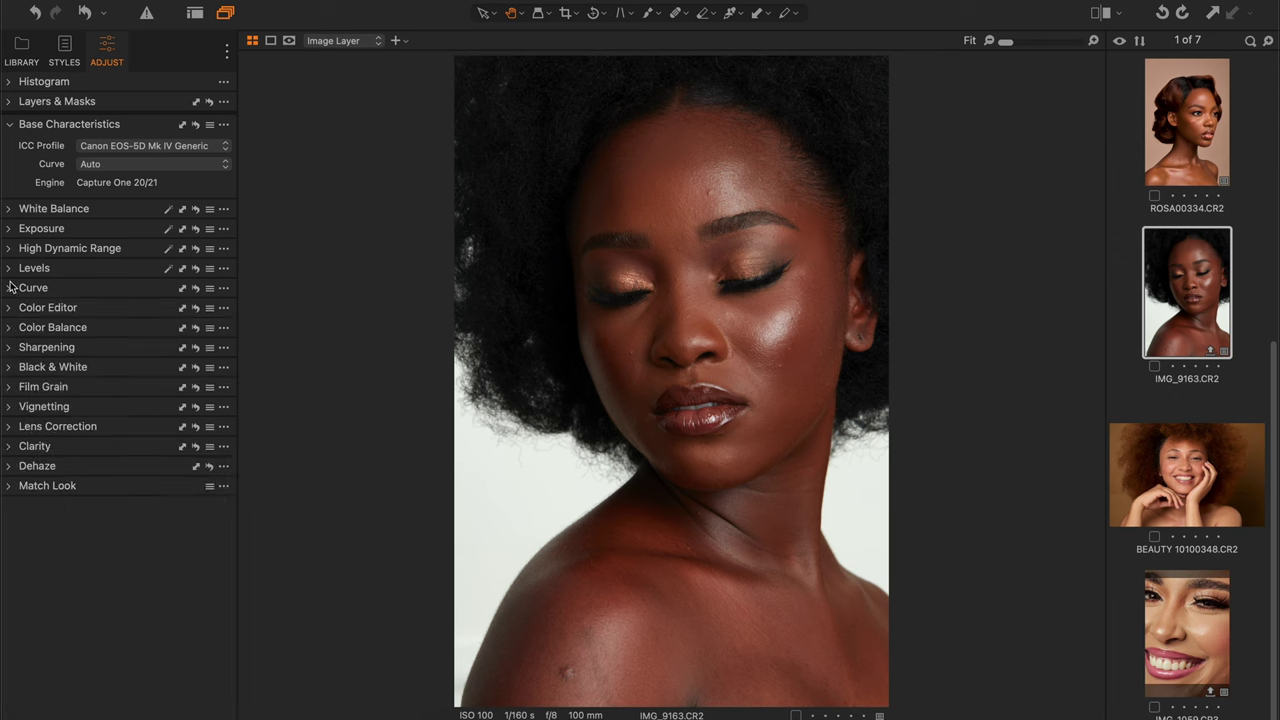
Review the exposure settings and the Luma curve of the portrait
{"action": "left_click", "coordinate": [12, 233]}
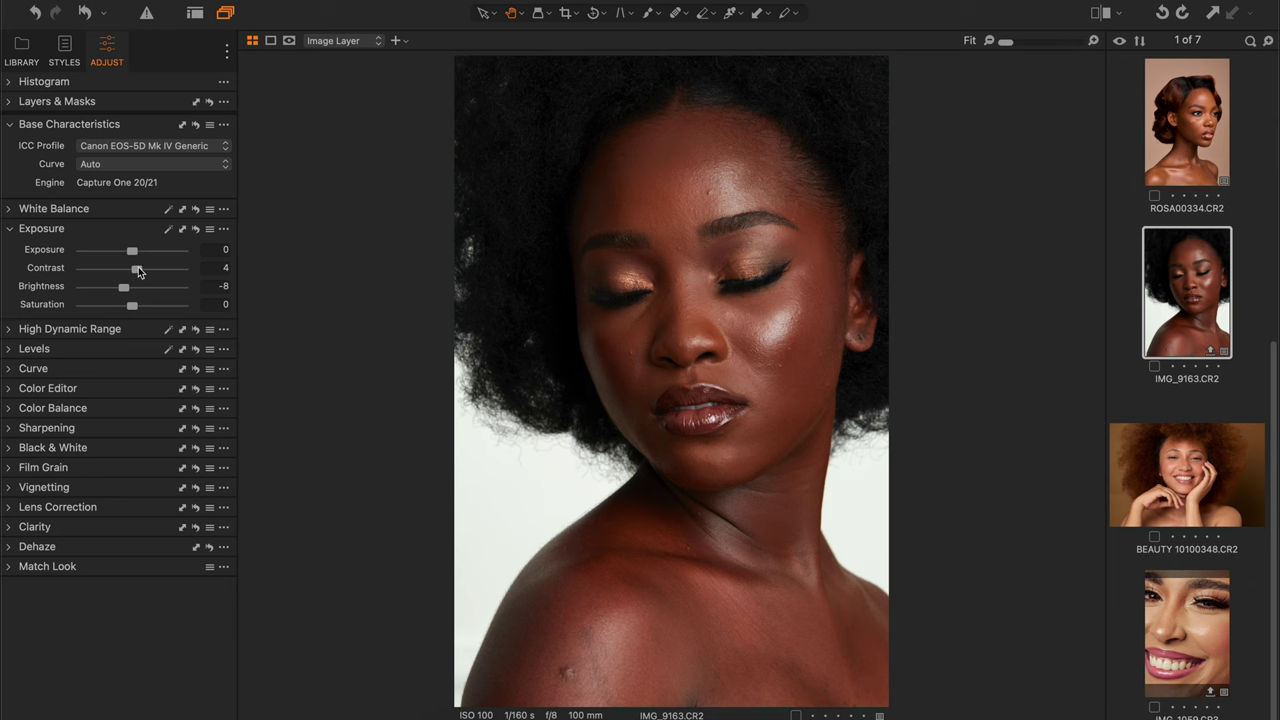
{"action": "left_click", "coordinate": [12, 368]}
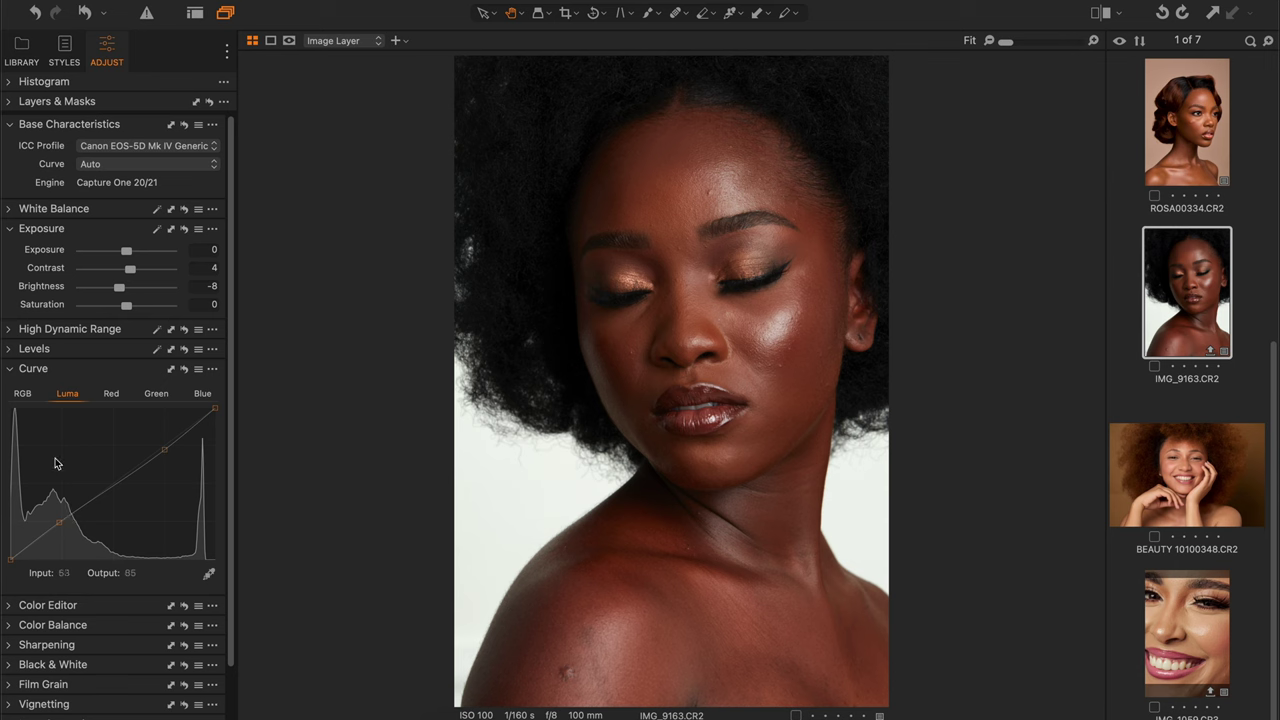
{"action": "left_click", "coordinate": [10, 369]}
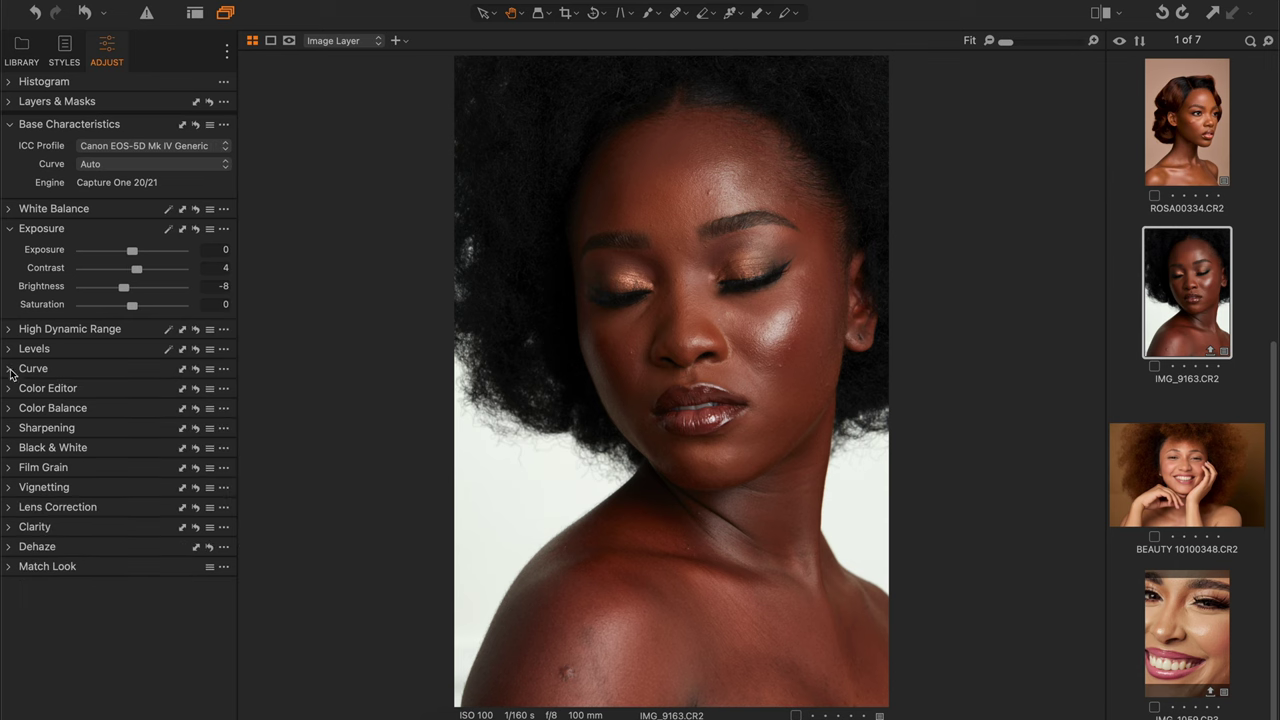
Fine-tune the RGB levels by nudging the input shadow point inward and slightly lowering the input highlight point
{"action": "left_click", "coordinate": [12, 351]}
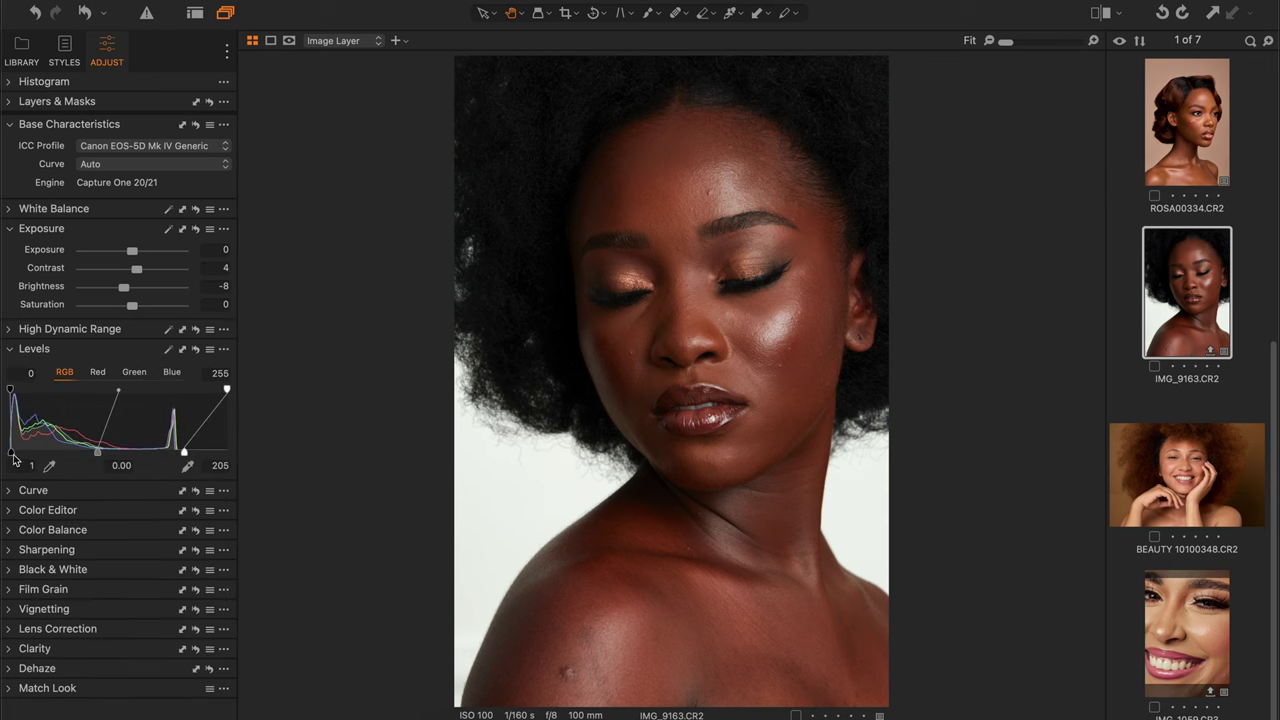
{"action": "left_click_drag", "start_coordinate": [13, 458], "coordinate": [14, 458]}
{"action": "left_click_drag", "start_coordinate": [184, 452], "coordinate": [176, 454]}
{"action": "left_click", "coordinate": [10, 350]}
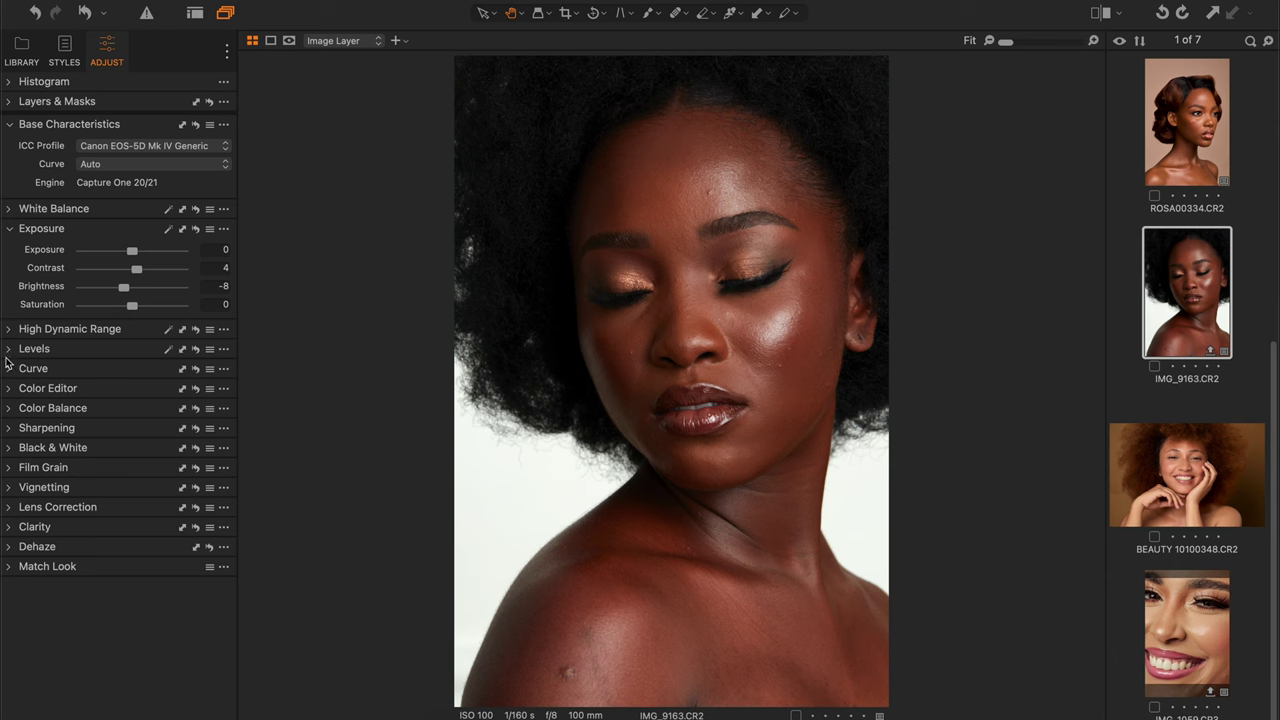
Show the sharpening settings and examine the skin and eyebrow detail at several zoom levels
{"action": "left_click", "coordinate": [11, 431]}
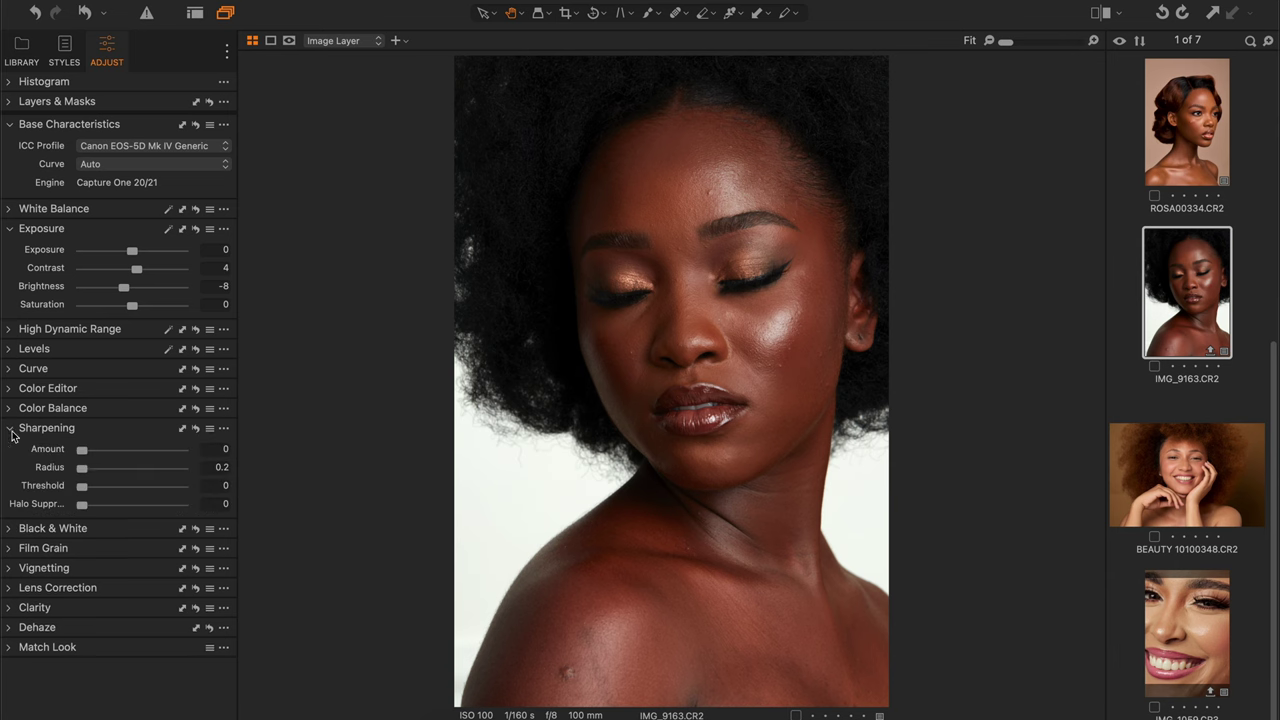
{"action": "left_click", "coordinate": [737, 214]}
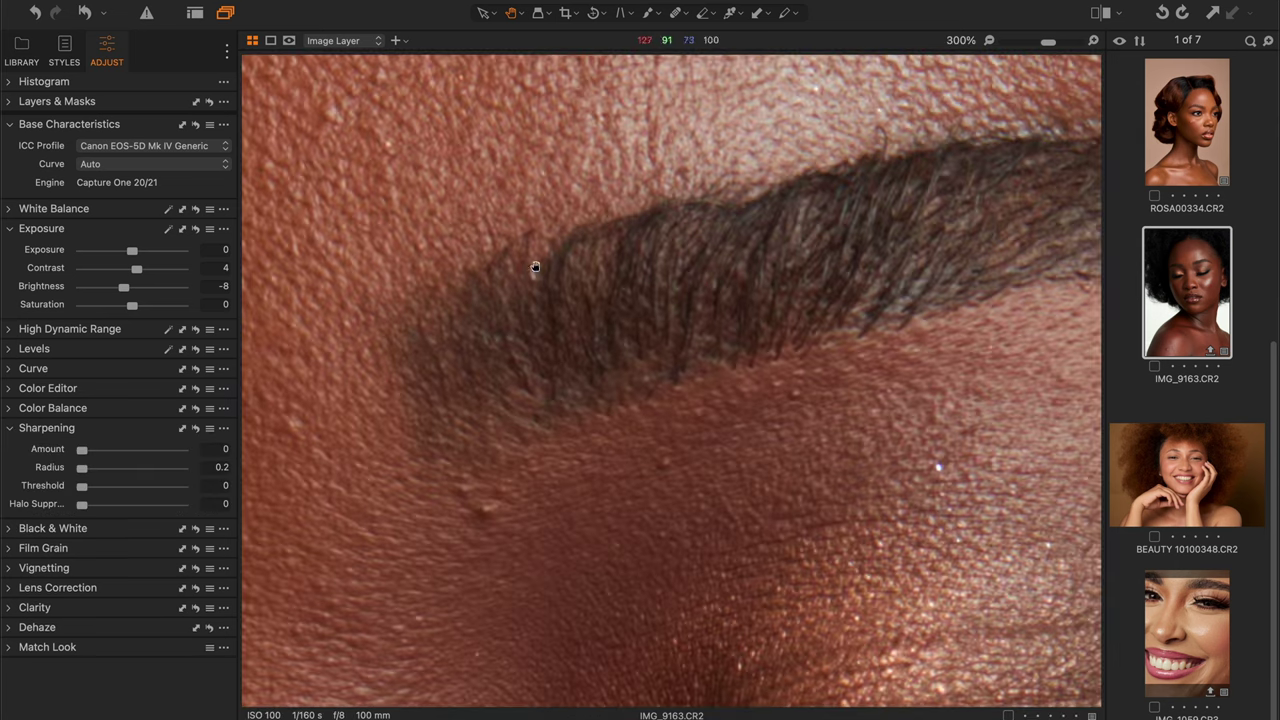
{"action": "key", "text": "super+minus"}
{"action": "left_click_drag", "start_coordinate": [640, 280], "coordinate": [666, 387]}
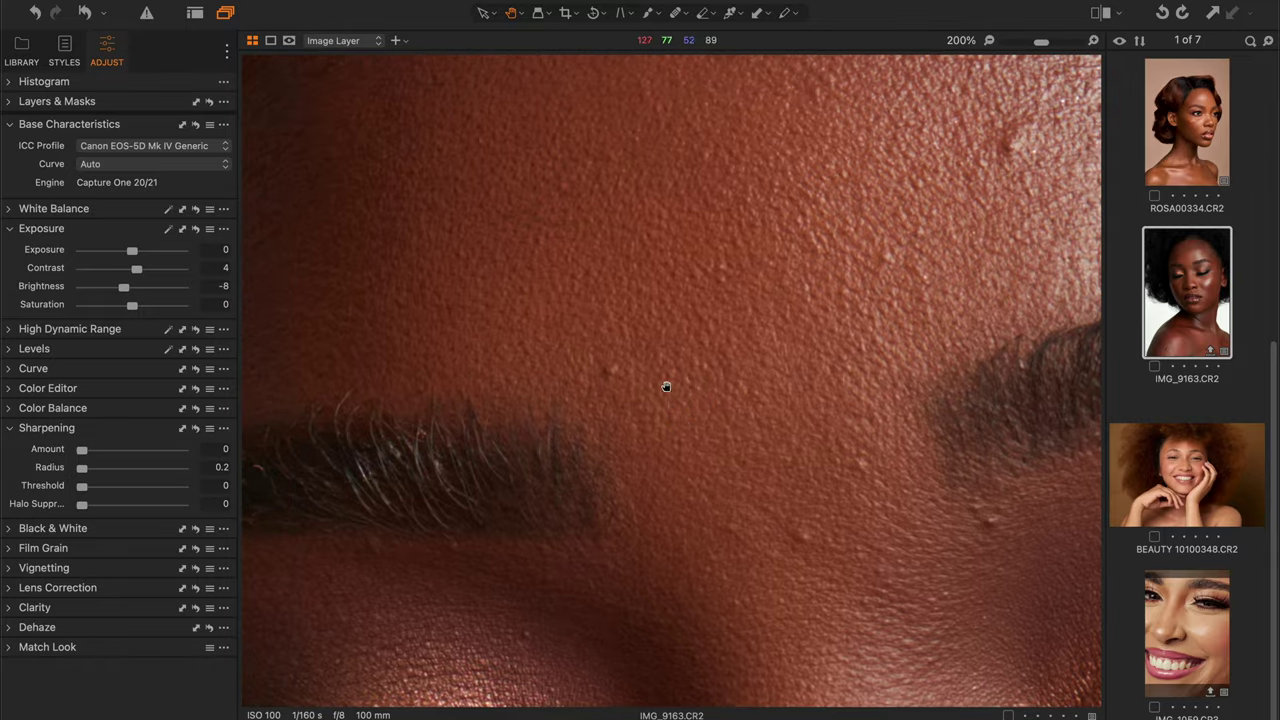
{"action": "left_click", "coordinate": [666, 387]}
{"action": "left_click", "coordinate": [716, 352]}
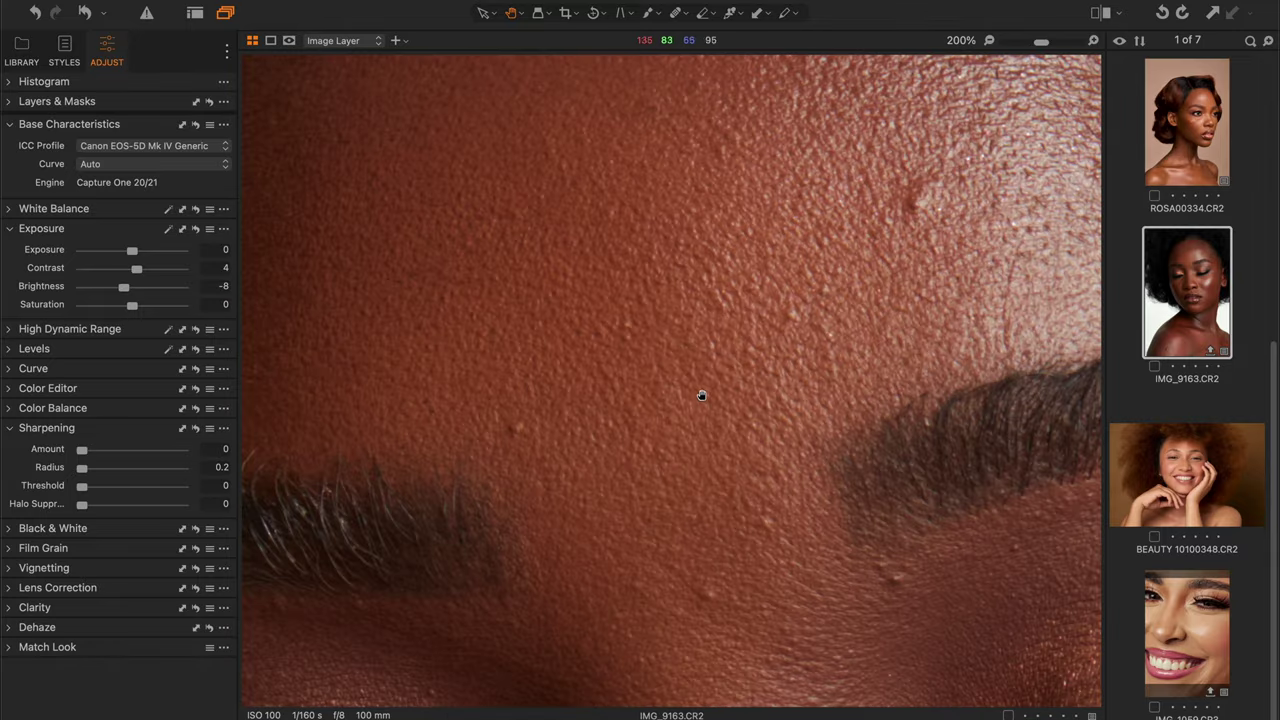
{"action": "scroll", "coordinate": [691, 403], "scroll_direction": "down", "scroll_amount": 3}
{"action": "scroll", "coordinate": [706, 409], "scroll_direction": "down", "scroll_amount": 5}
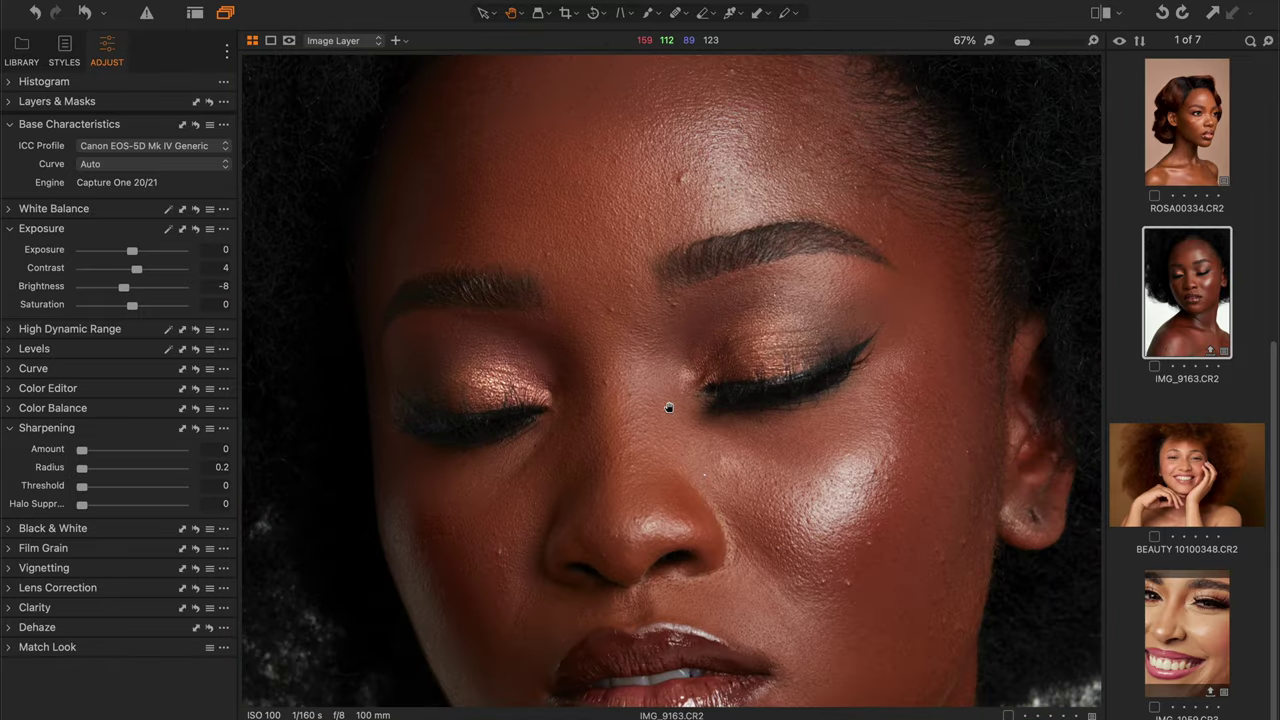
{"action": "left_click_drag", "start_coordinate": [666, 409], "coordinate": [703, 334]}
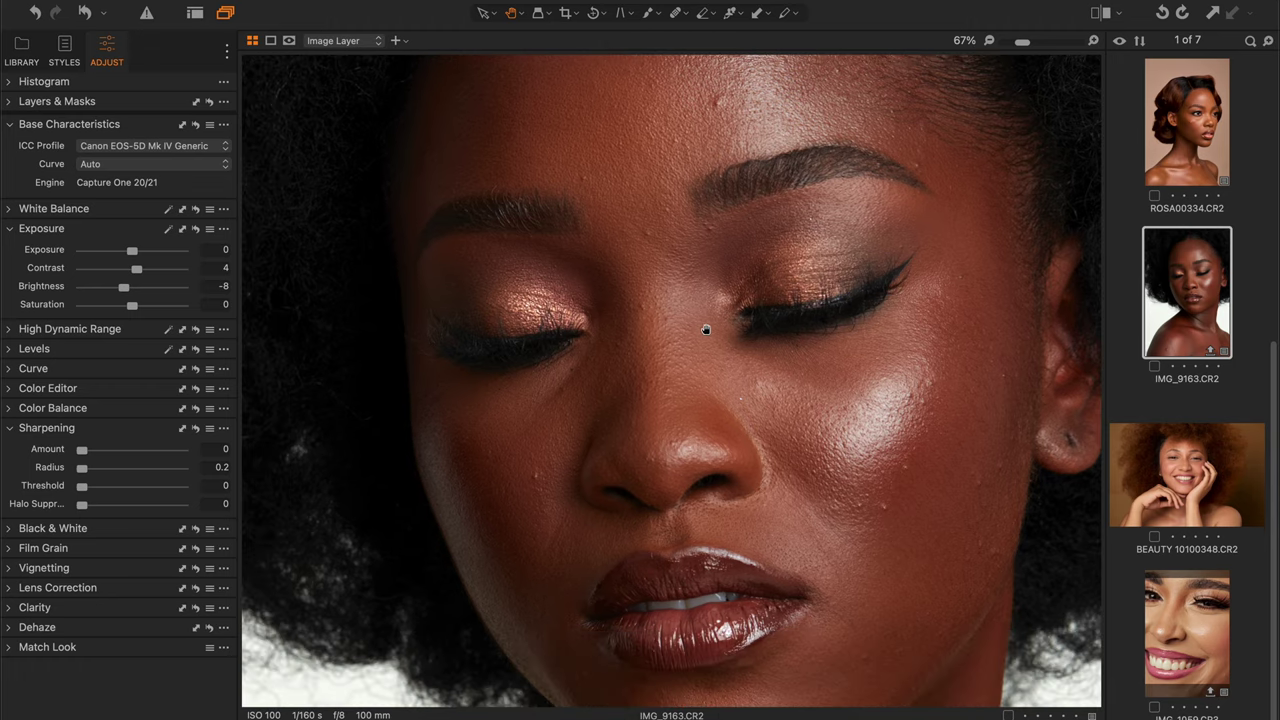
Compare the face with and without the sharpening adjustment at 67% zoom
{"action": "left_click", "coordinate": [196, 429]}
{"action": "left_click", "coordinate": [196, 429]}
{"action": "left_click", "coordinate": [196, 429]}
{"action": "left_click", "coordinate": [196, 429]}
Compare the forehead texture with and without the sharpening adjustment at 300% zoom, then return to the full portrait
{"action": "left_click_drag", "start_coordinate": [571, 206], "coordinate": [657, 377]}
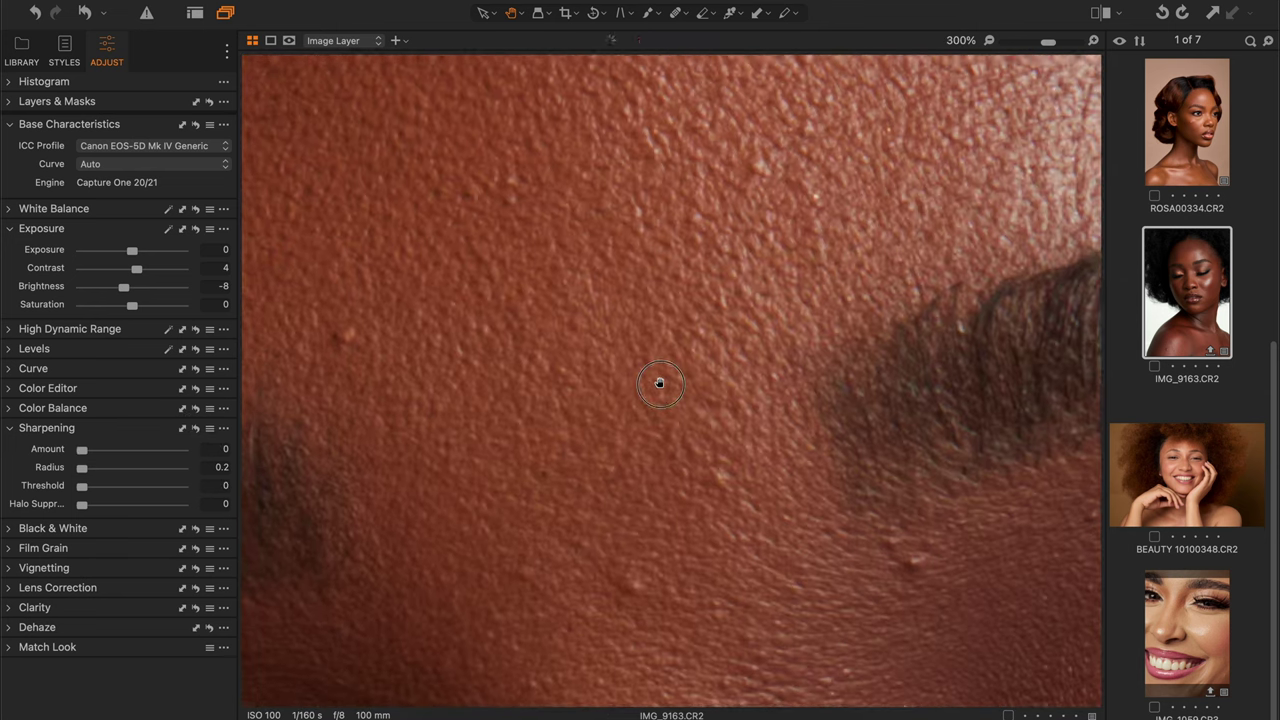
{"action": "left_click", "coordinate": [196, 429]}
{"action": "left_click", "coordinate": [196, 429]}
{"action": "left_click", "coordinate": [196, 429]}
{"action": "left_click", "coordinate": [196, 429]}
{"action": "double_click", "coordinate": [586, 423]}
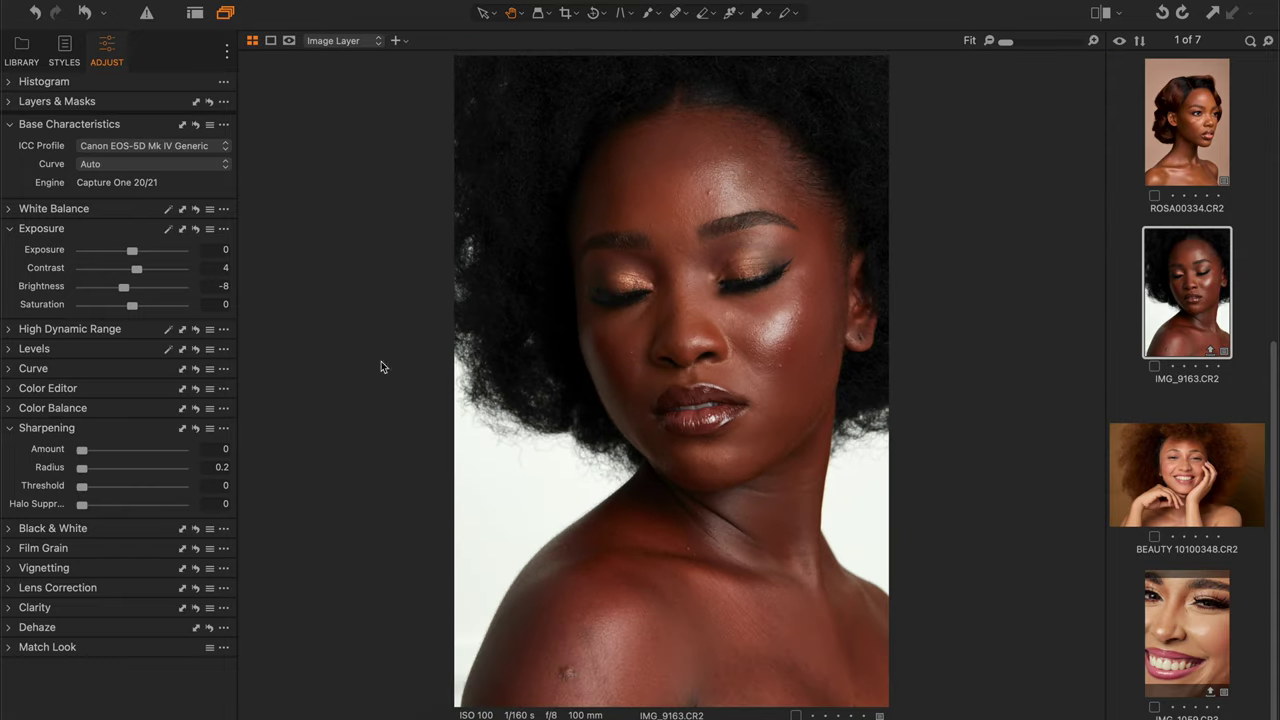
{"action": "left_click", "coordinate": [11, 428]}
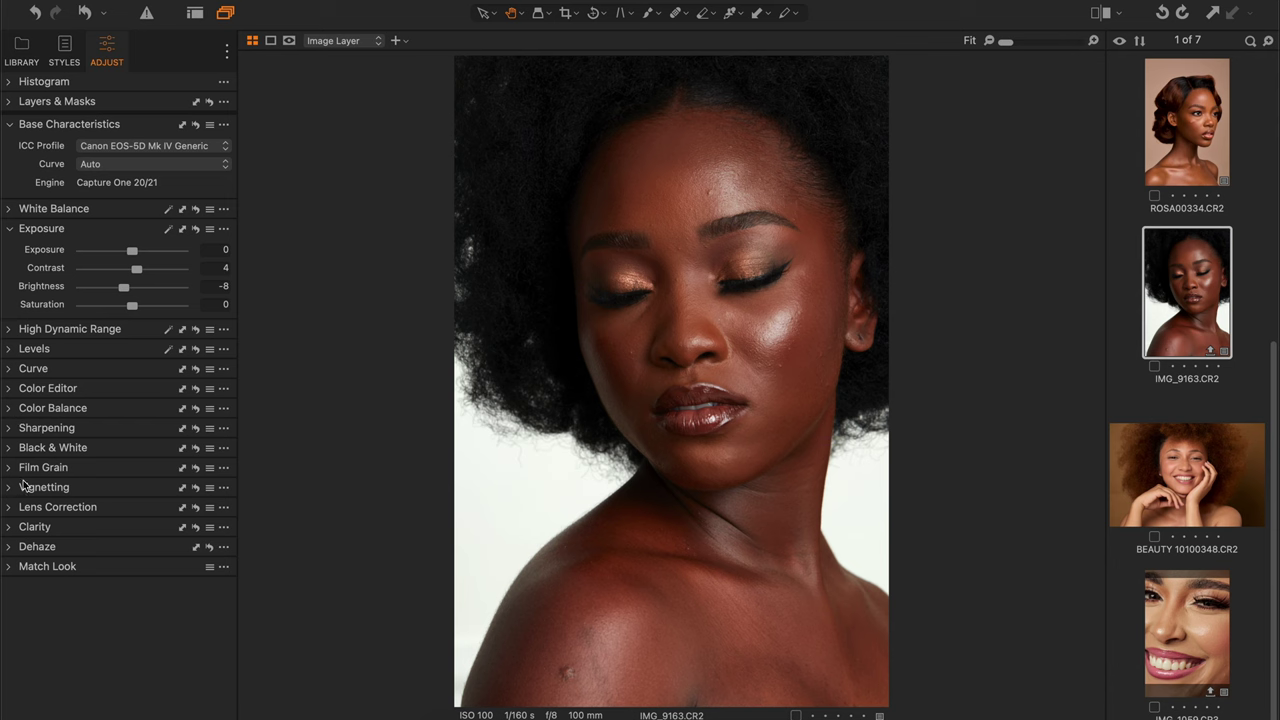
{"action": "left_click", "coordinate": [12, 390]}
{"action": "scroll", "coordinate": [114, 452], "scroll_direction": "down", "scroll_amount": 2}
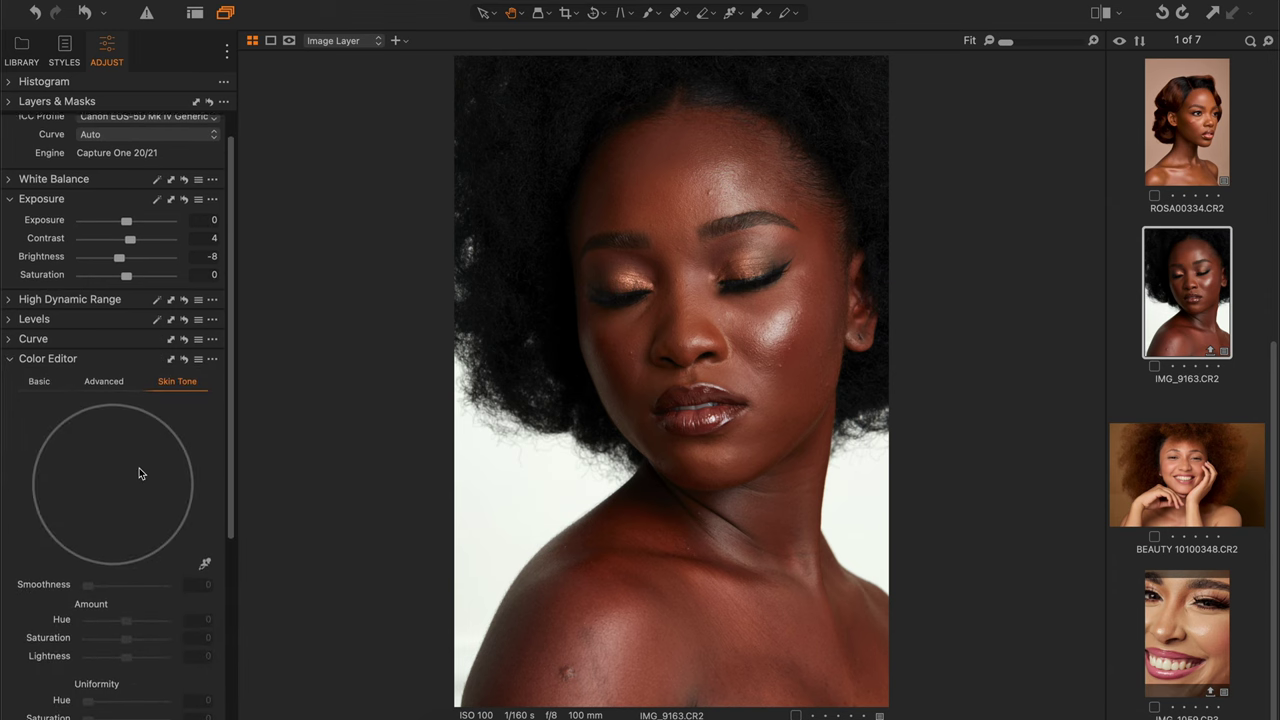
{"action": "scroll", "coordinate": [139, 473], "scroll_direction": "down", "scroll_amount": 2}
{"action": "scroll", "coordinate": [139, 473], "scroll_direction": "up", "scroll_amount": 1}
{"action": "left_click", "coordinate": [10, 310]}
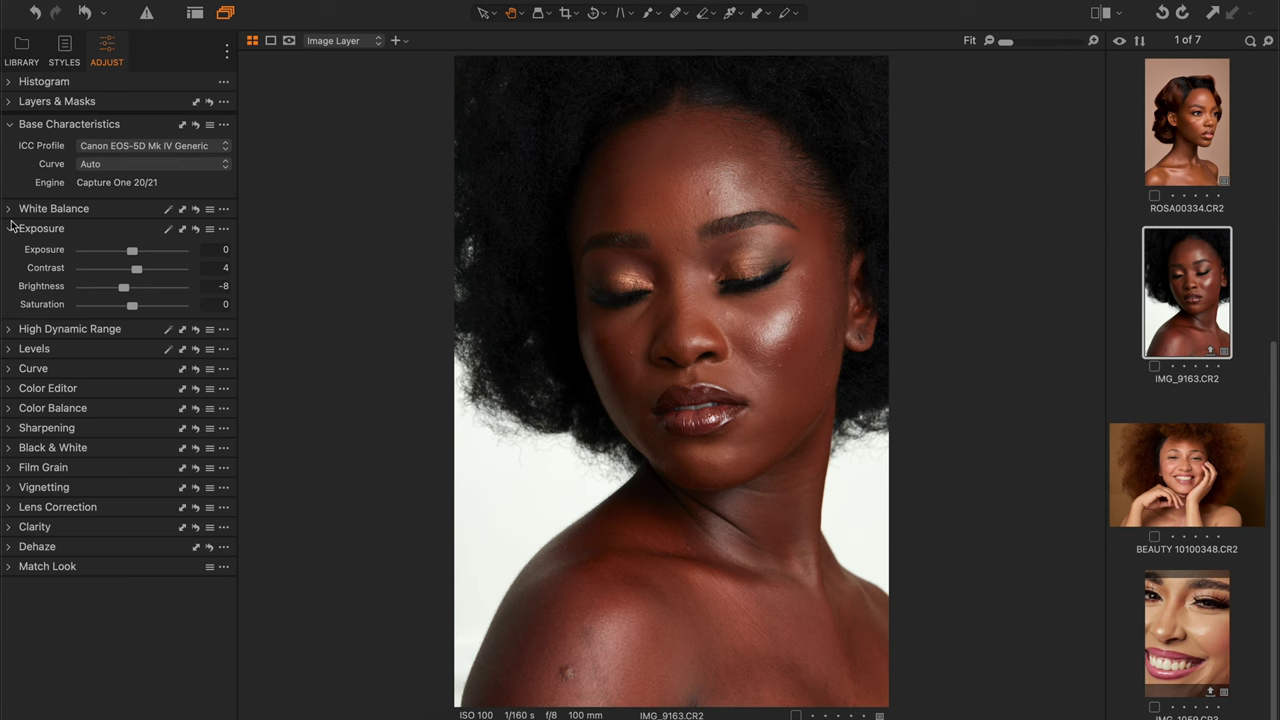
Set the white balance by sampling the white backdrop beside the shoulder, and compare the result with the original balance
{"action": "left_click", "coordinate": [12, 229]}
{"action": "left_click", "coordinate": [11, 209]}
{"action": "left_click", "coordinate": [221, 232]}
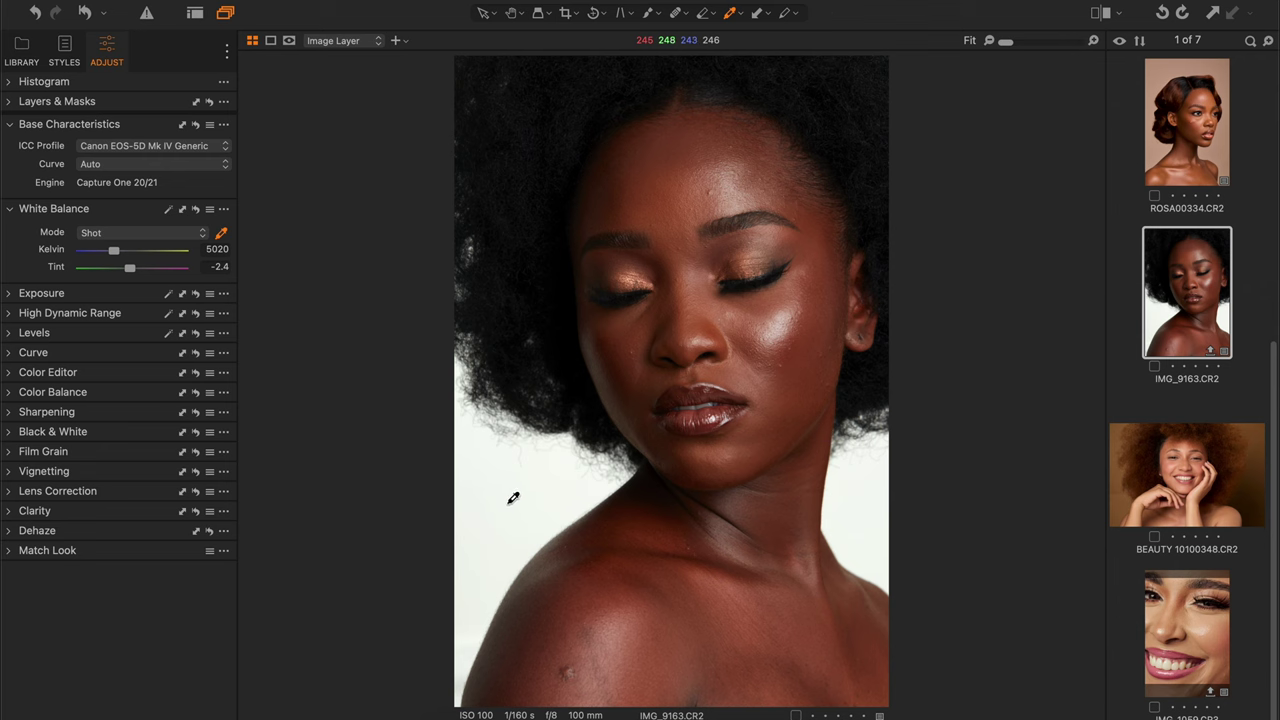
{"action": "left_click", "coordinate": [512, 498]}
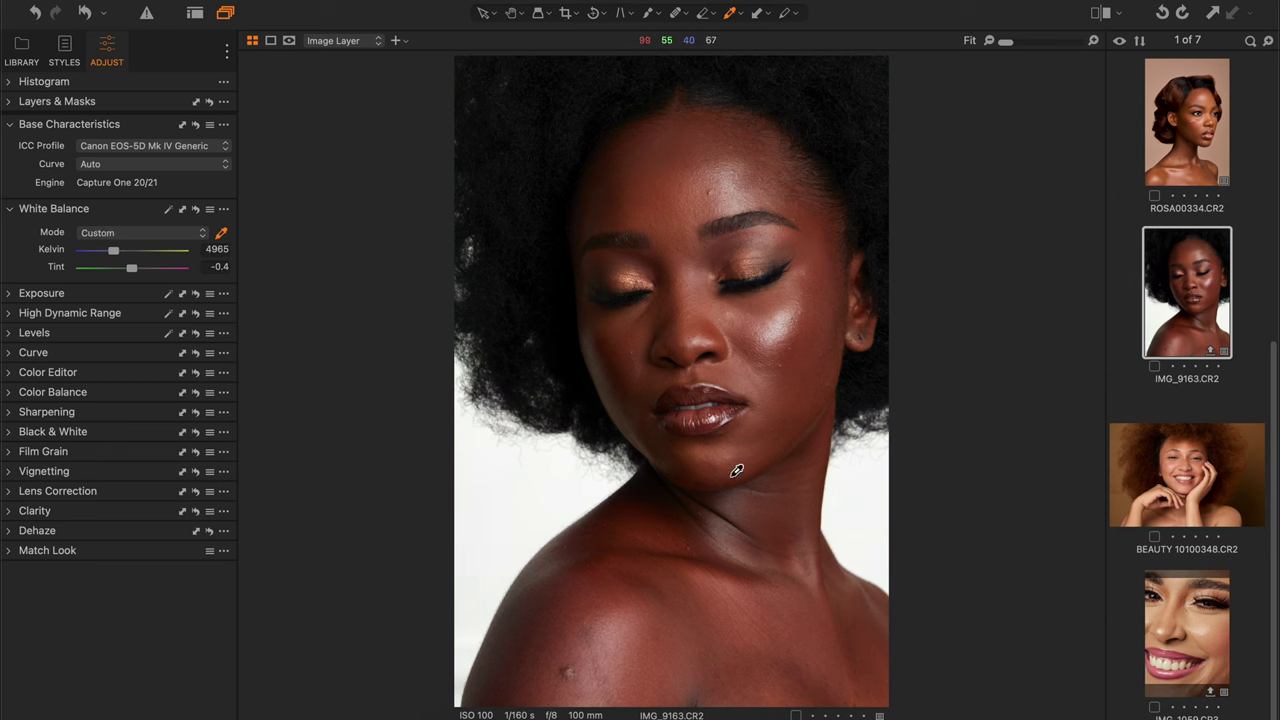
{"action": "left_click", "coordinate": [197, 212]}
{"action": "left_click", "coordinate": [197, 213]}
{"action": "left_click", "coordinate": [11, 212]}
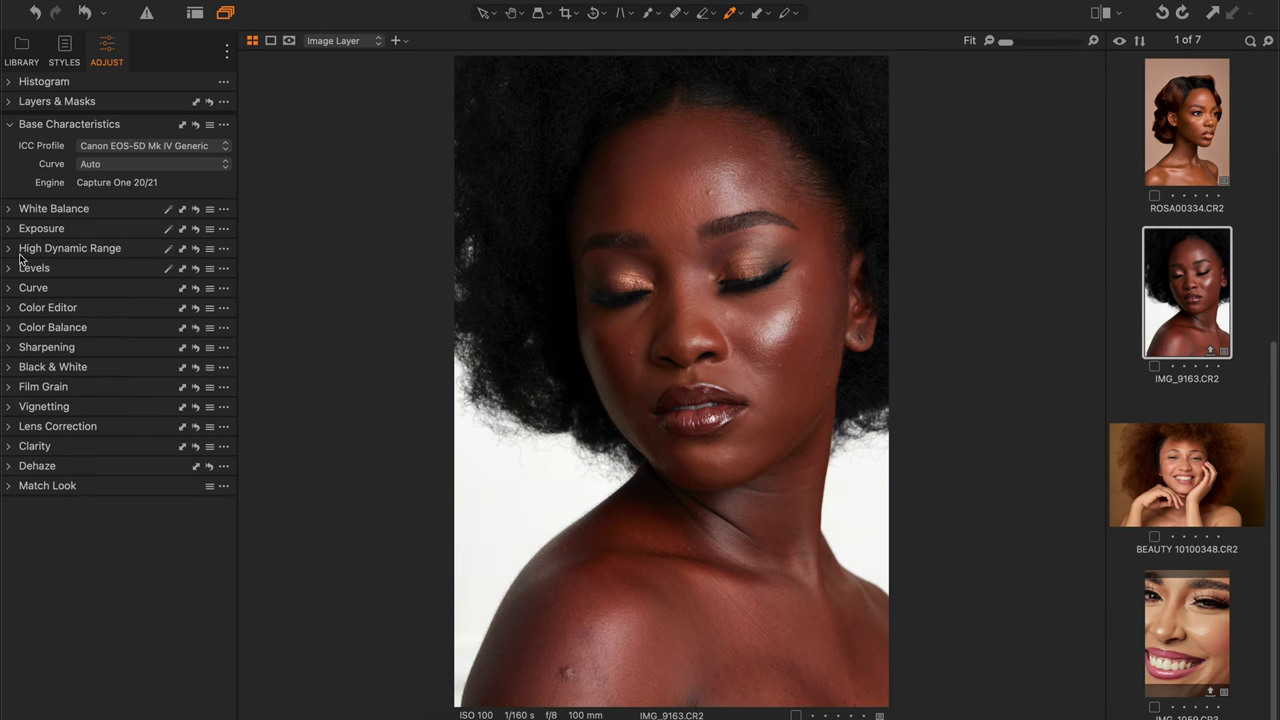
Try shifting the hue of the orange range in the basic Color Editor, then reset it to 0
{"action": "left_click", "coordinate": [10, 310]}
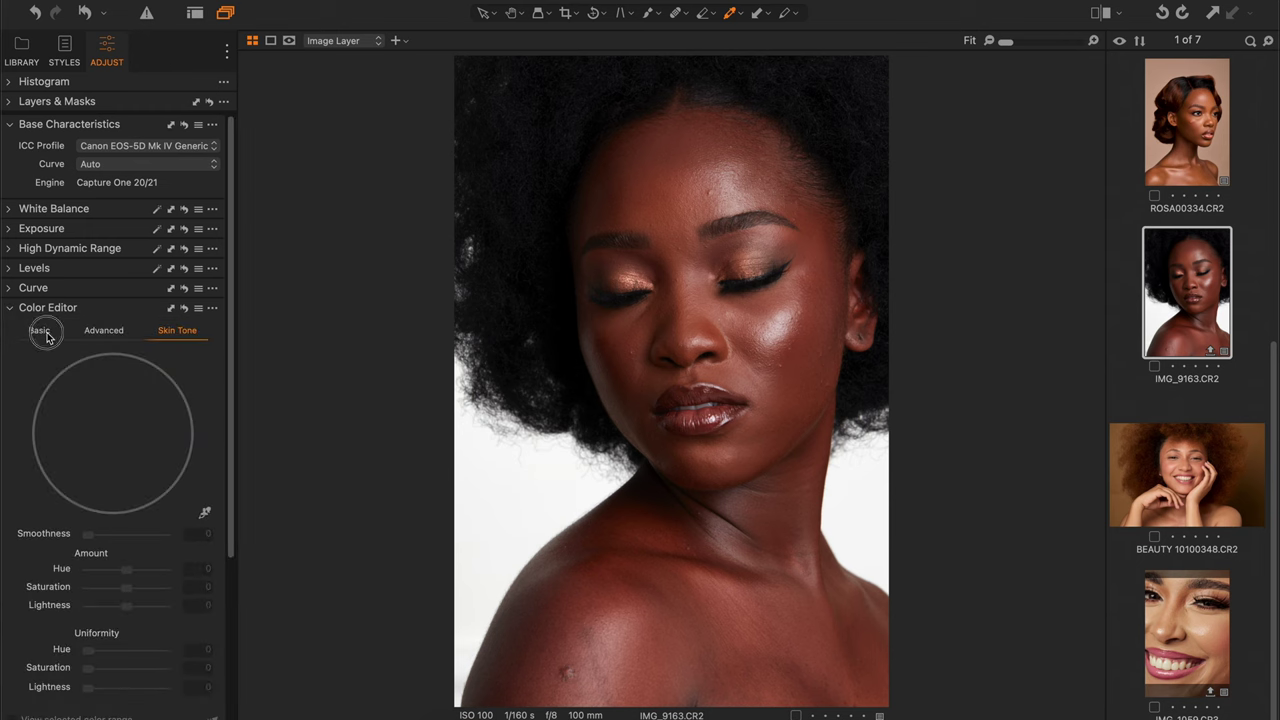
{"action": "left_click", "coordinate": [46, 331]}
{"action": "left_click", "coordinate": [49, 362]}
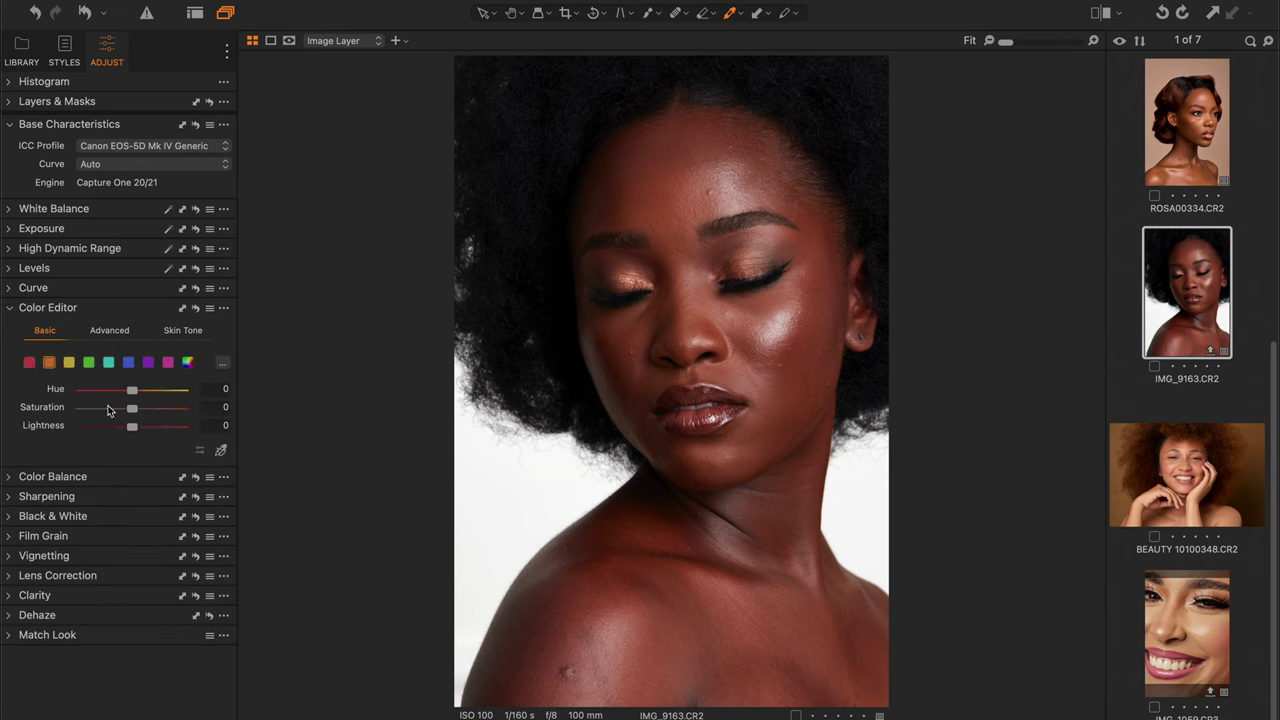
{"action": "left_click_drag", "start_coordinate": [135, 396], "coordinate": [137, 396]}
{"action": "double_click", "coordinate": [136, 396]}
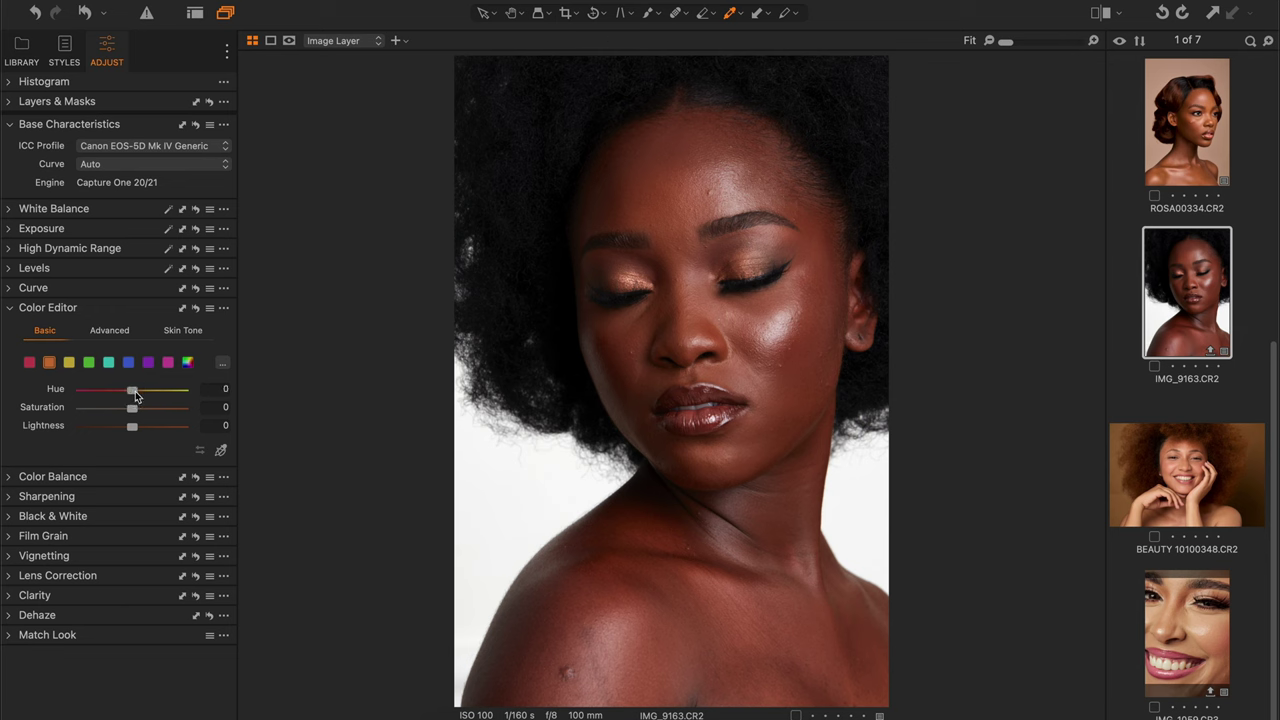
Pick the skin color on the cheek as the Color Editor's skin tone reference
{"action": "left_click", "coordinate": [174, 331]}
{"action": "left_click", "coordinate": [205, 513]}
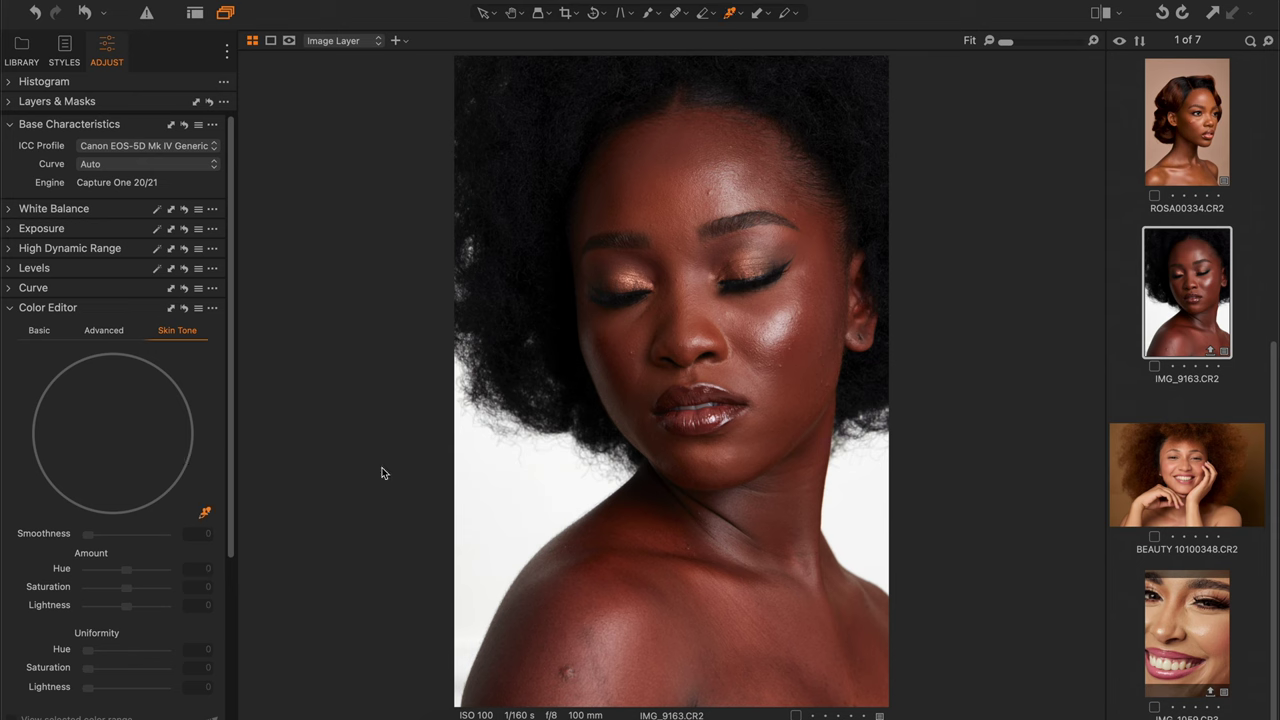
{"action": "left_click", "coordinate": [778, 380]}
{"action": "scroll", "coordinate": [178, 533], "scroll_direction": "down", "scroll_amount": 5}
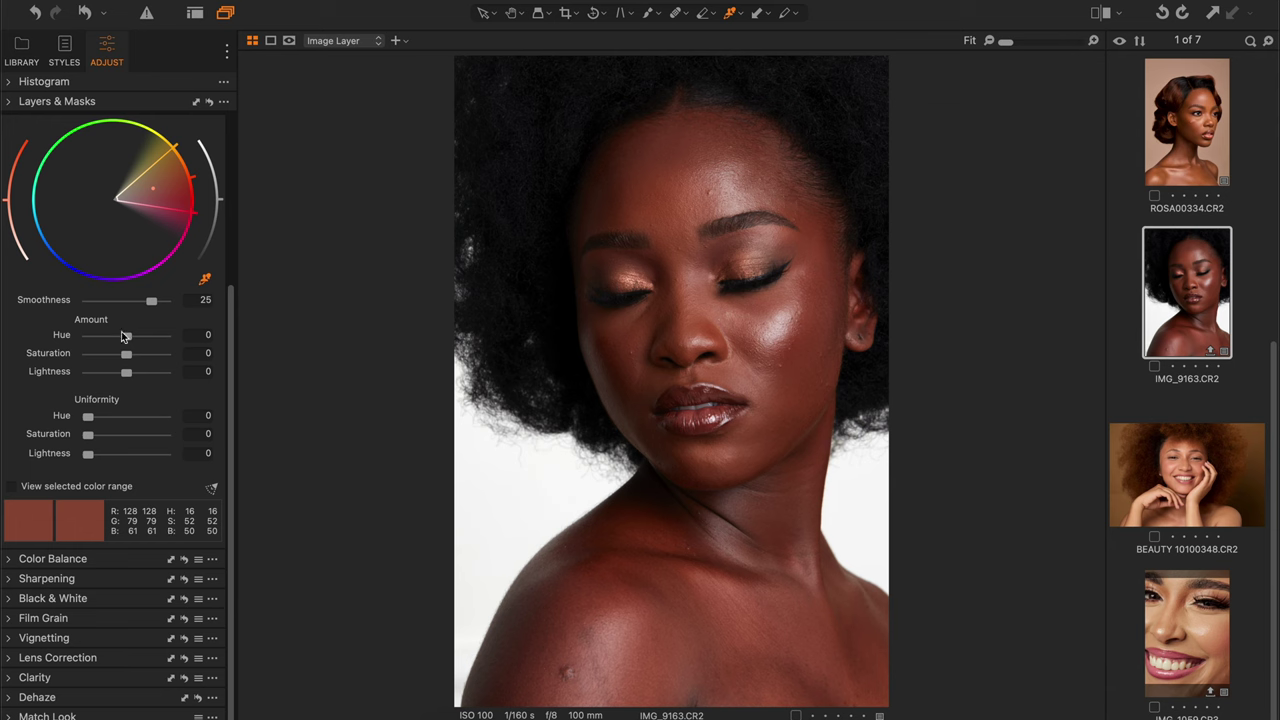
Set the skin tone amount to Hue 1.1, Saturation -4.6 and Lightness -4.7, checking the selected color range
{"action": "mouse_move", "coordinate": [127, 338]}
{"action": "left_mouse_down"}
{"action": "mouse_move", "coordinate": [153, 346]}
{"action": "mouse_move", "coordinate": [140, 352]}
{"action": "left_mouse_up"}
{"action": "left_click", "coordinate": [11, 487]}
{"action": "left_click", "coordinate": [11, 487]}
{"action": "left_click_drag", "start_coordinate": [126, 354], "coordinate": [110, 380]}
{"action": "left_click_drag", "start_coordinate": [137, 340], "coordinate": [135, 339]}
Set the skin tone uniformity to Hue 21.9, Saturation 6.7 and Lightness 4.1, and compare with the unedited color
{"action": "left_click_drag", "start_coordinate": [91, 421], "coordinate": [91, 457]}
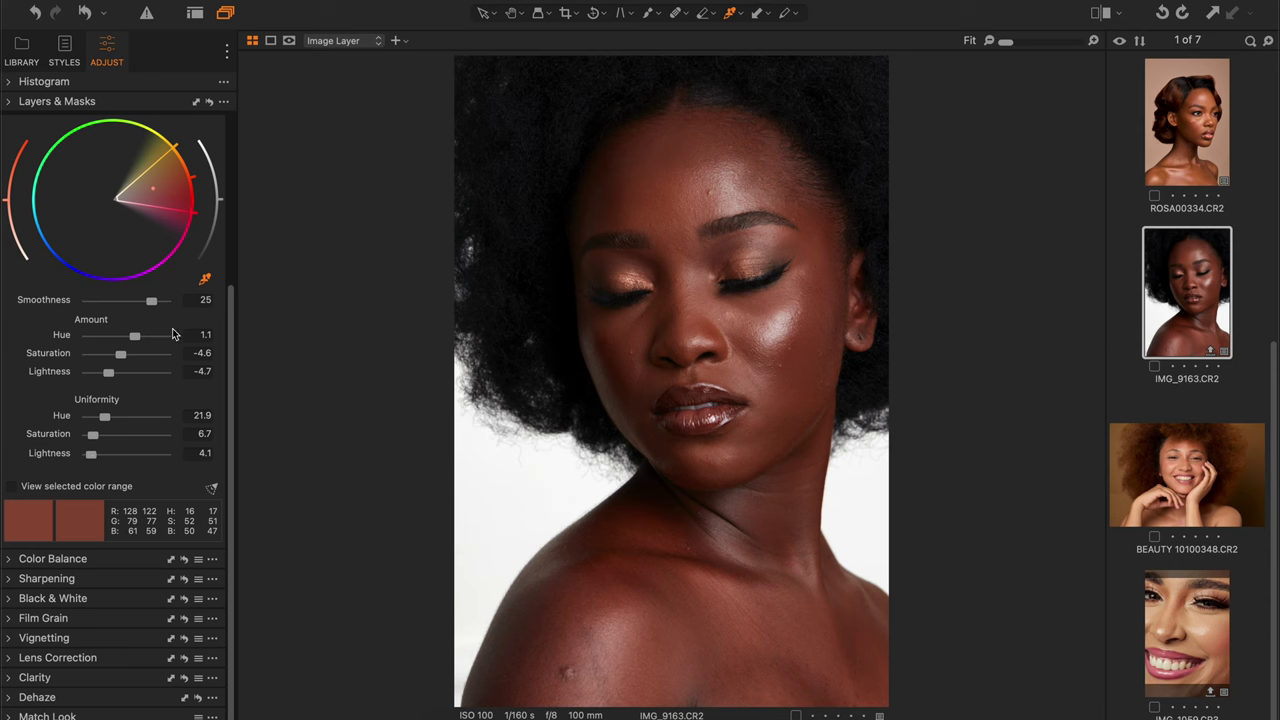
{"action": "scroll", "coordinate": [200, 245], "scroll_direction": "up", "scroll_amount": 4}
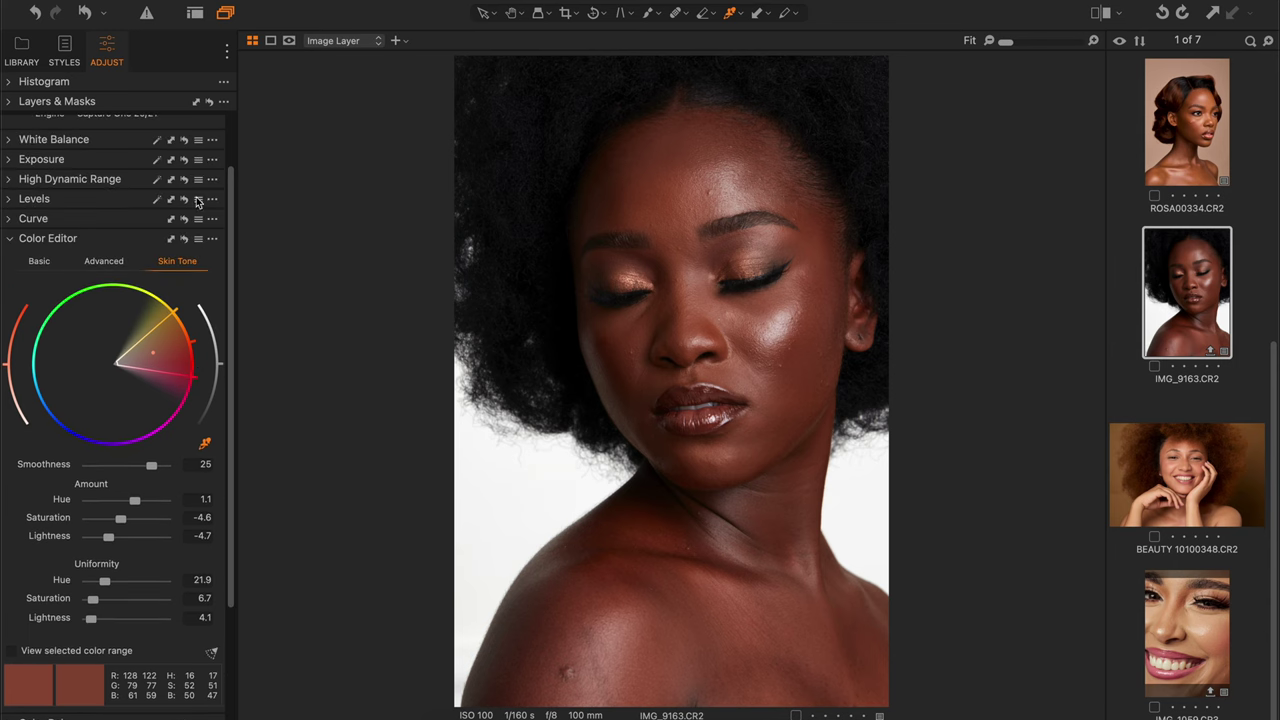
{"action": "left_click", "coordinate": [185, 240]}
{"action": "left_click", "coordinate": [14, 243]}
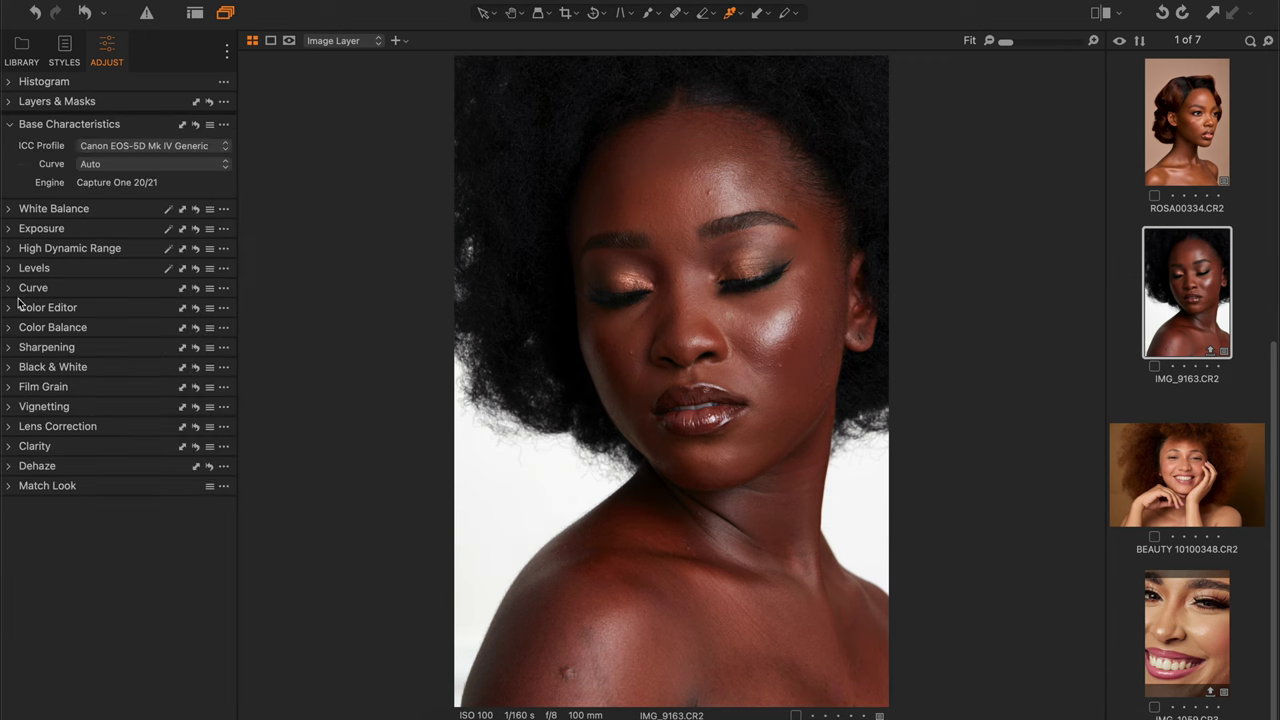
Darken the midtones clearly in Color Balance and compare the portrait with and without the change
{"action": "left_click", "coordinate": [12, 328]}
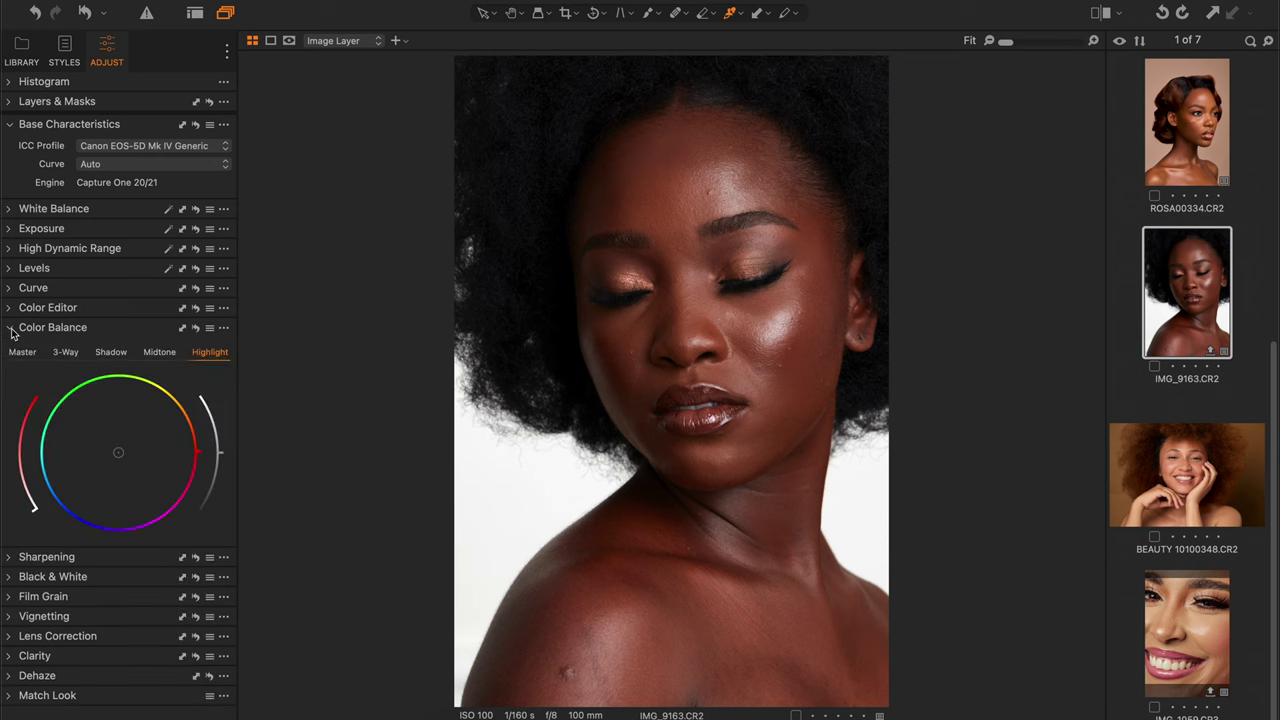
{"action": "left_click", "coordinate": [157, 353]}
{"action": "left_click_drag", "start_coordinate": [223, 453], "coordinate": [246, 498]}
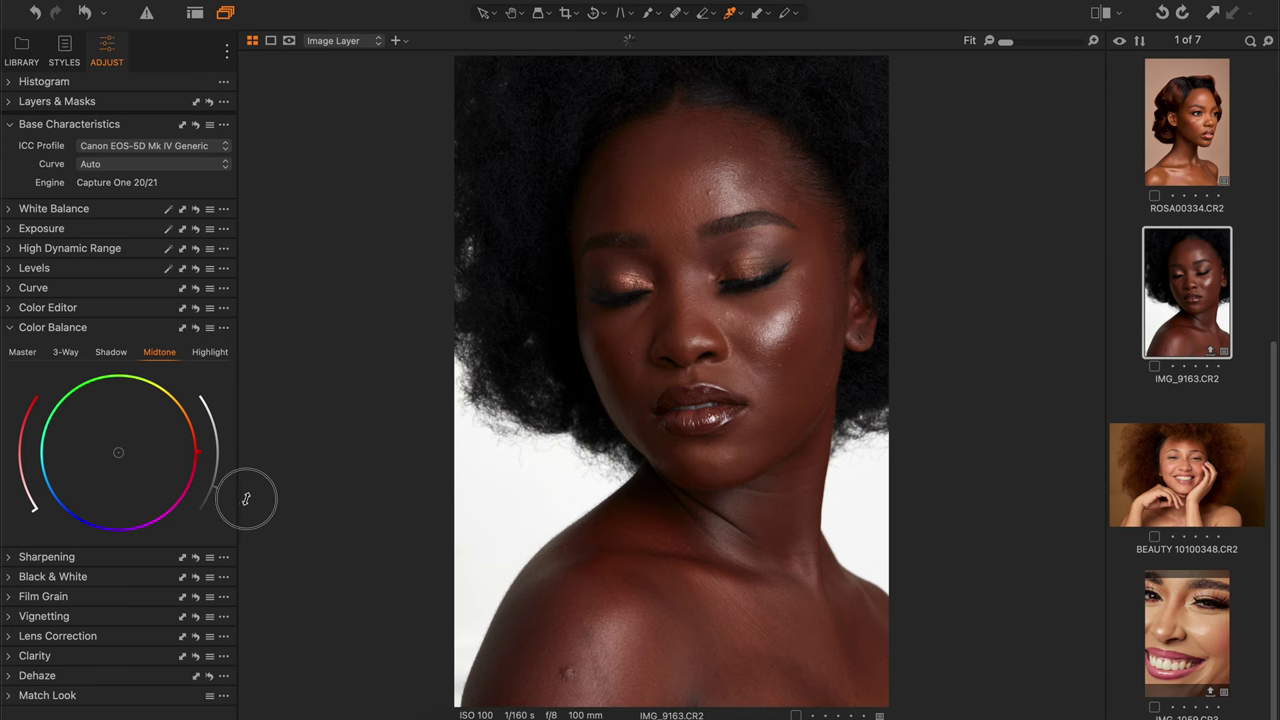
{"action": "left_click", "coordinate": [197, 329]}
Adjust the highlight lightness in Color Balance and show the shadow color wheel
{"action": "left_click", "coordinate": [222, 355]}
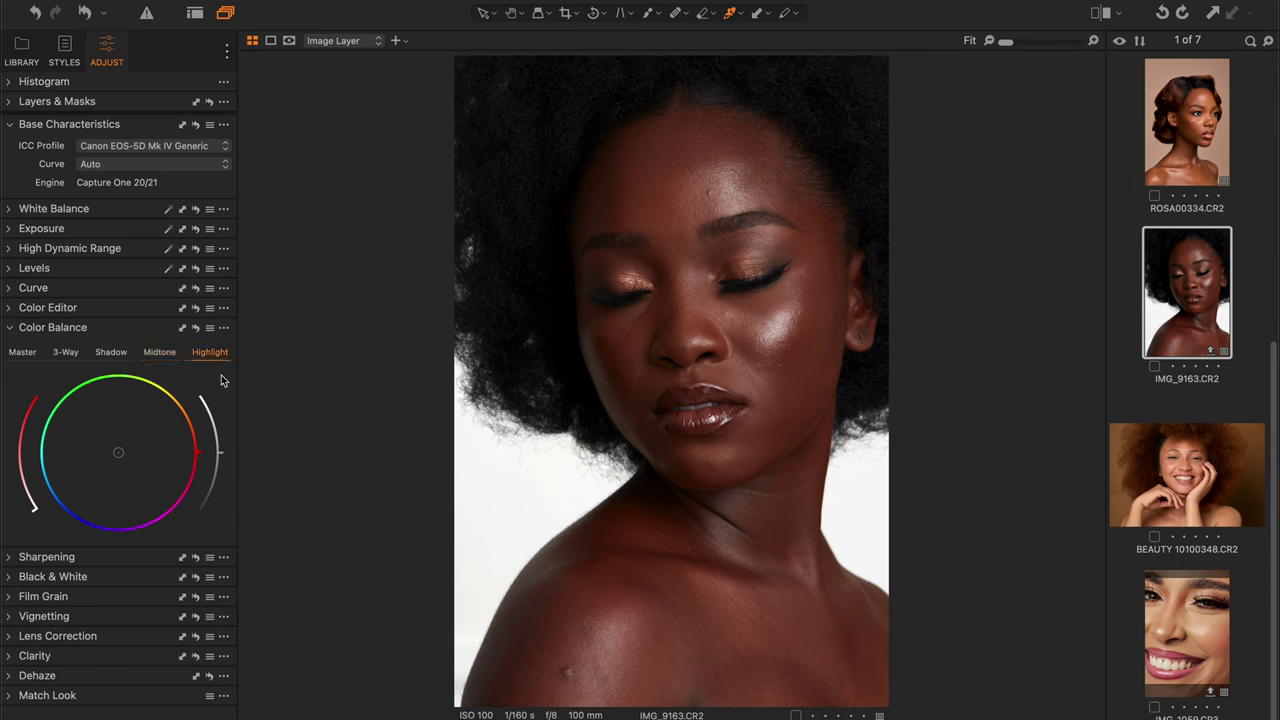
{"action": "left_click_drag", "start_coordinate": [221, 452], "coordinate": [15, 514]}
{"action": "left_click", "coordinate": [106, 354]}
Give the Color Balance midtones a slight orange tint, testing different hues and saturation strengths
{"action": "left_click", "coordinate": [160, 353]}
{"action": "left_click_drag", "start_coordinate": [194, 456], "coordinate": [186, 408]}
{"action": "left_click_drag", "start_coordinate": [33, 514], "coordinate": [31, 511]}
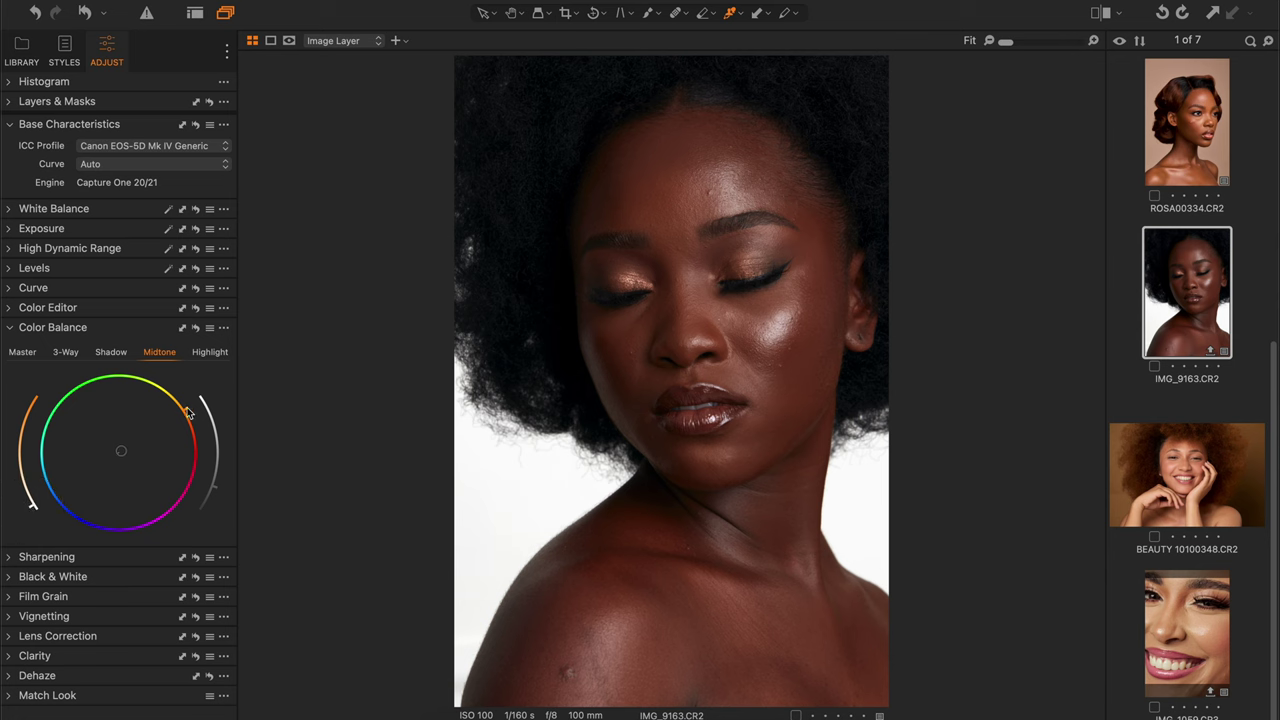
{"action": "left_click_drag", "start_coordinate": [189, 414], "coordinate": [21, 403]}
{"action": "mouse_move", "coordinate": [59, 511]}
{"action": "left_mouse_down"}
{"action": "mouse_move", "coordinate": [59, 528]}
{"action": "mouse_move", "coordinate": [46, 501]}
{"action": "left_mouse_up"}
{"action": "left_click_drag", "start_coordinate": [29, 410], "coordinate": [11, 514]}
Give the Color Balance highlights a subtle warm orange tint
{"action": "left_click", "coordinate": [205, 357]}
{"action": "left_click_drag", "start_coordinate": [196, 452], "coordinate": [197, 394]}
{"action": "left_click_drag", "start_coordinate": [33, 518], "coordinate": [31, 499]}
{"action": "left_click", "coordinate": [10, 329]}
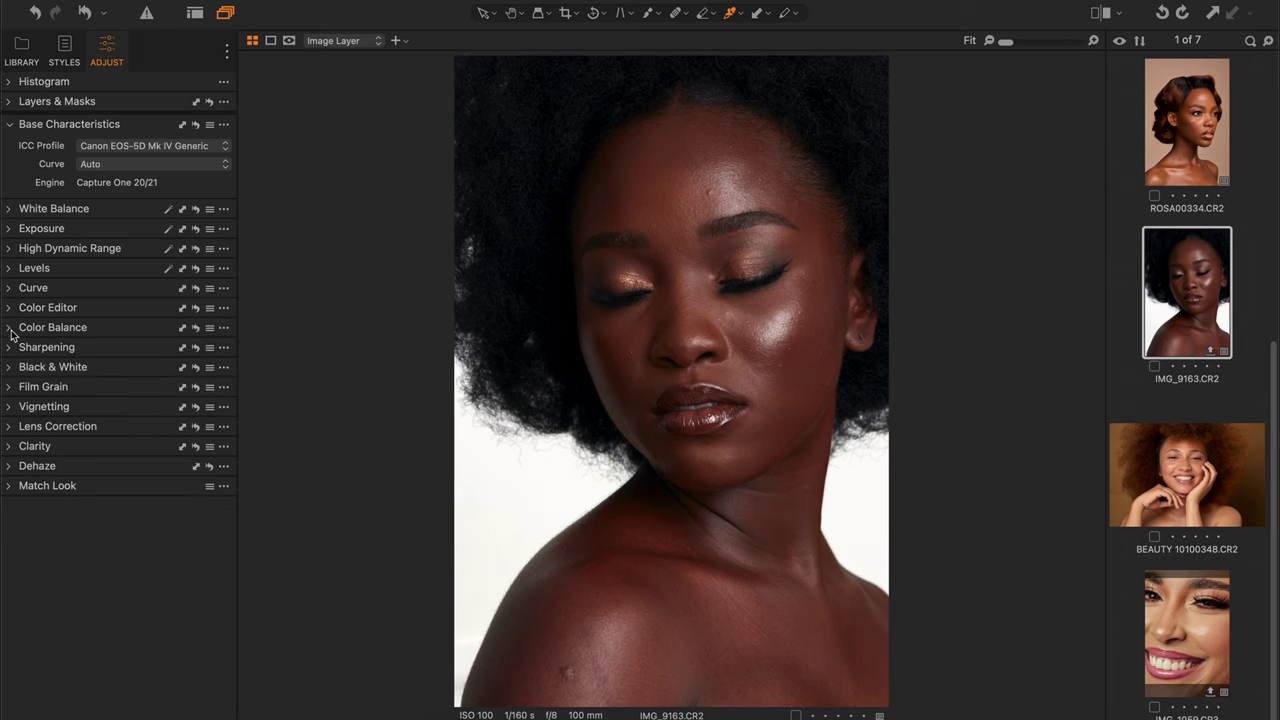
Compare the portrait with and without the Color Balance adjustment, then against the original in a before/after split view
{"action": "left_click", "coordinate": [196, 329]}
{"action": "left_click", "coordinate": [1097, 20]}
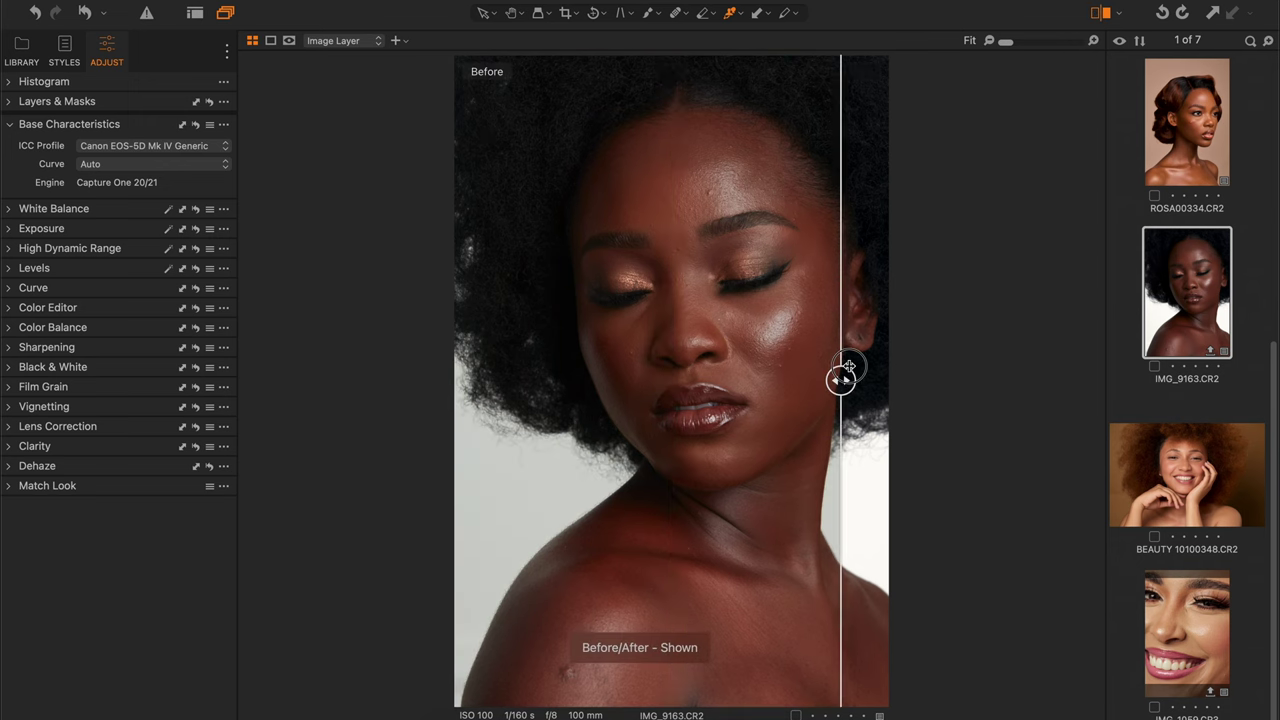
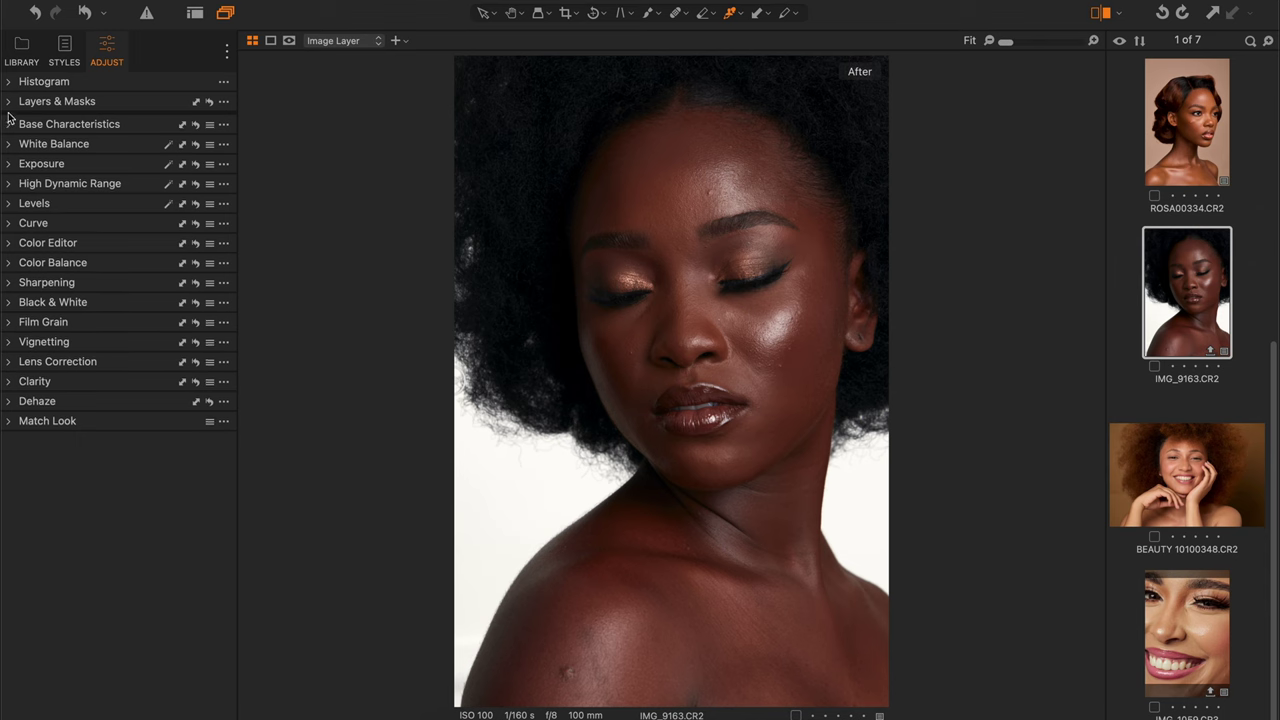
Add an empty adjustment layer, draw a large radial gradient mask centered on the face and display the mask
{"action": "left_click", "coordinate": [10, 103]}
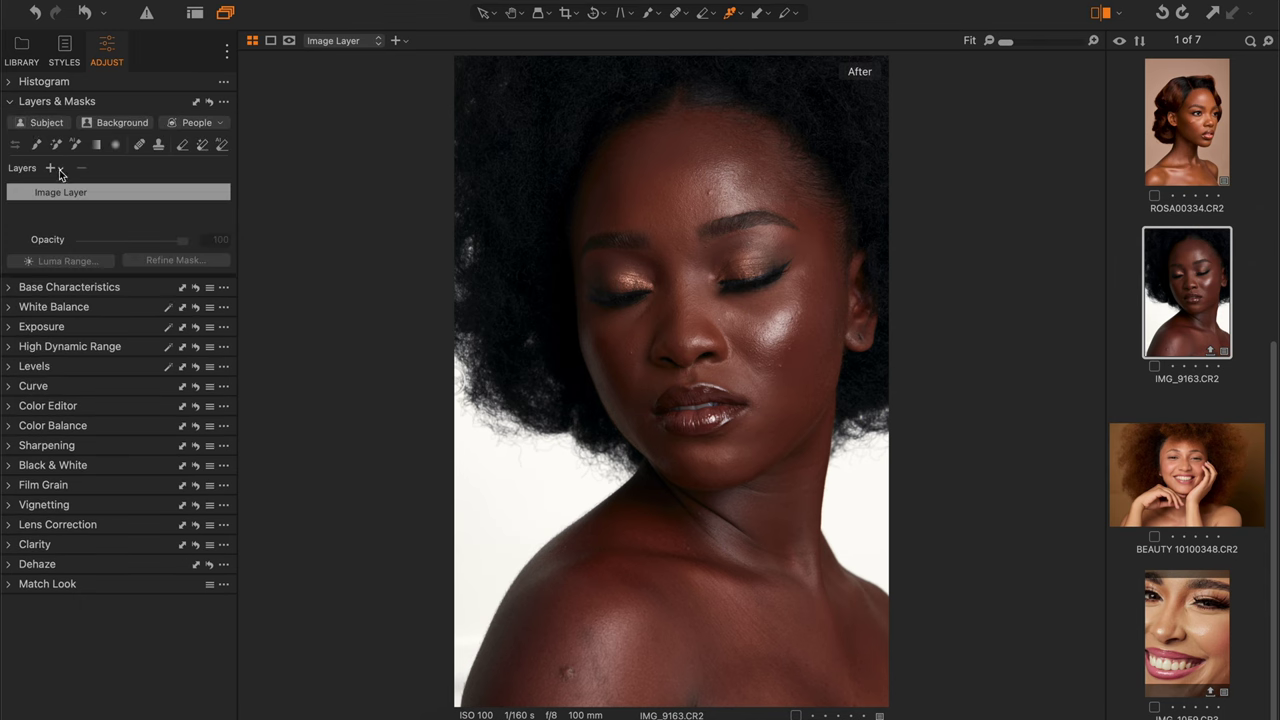
{"action": "left_click", "coordinate": [58, 172]}
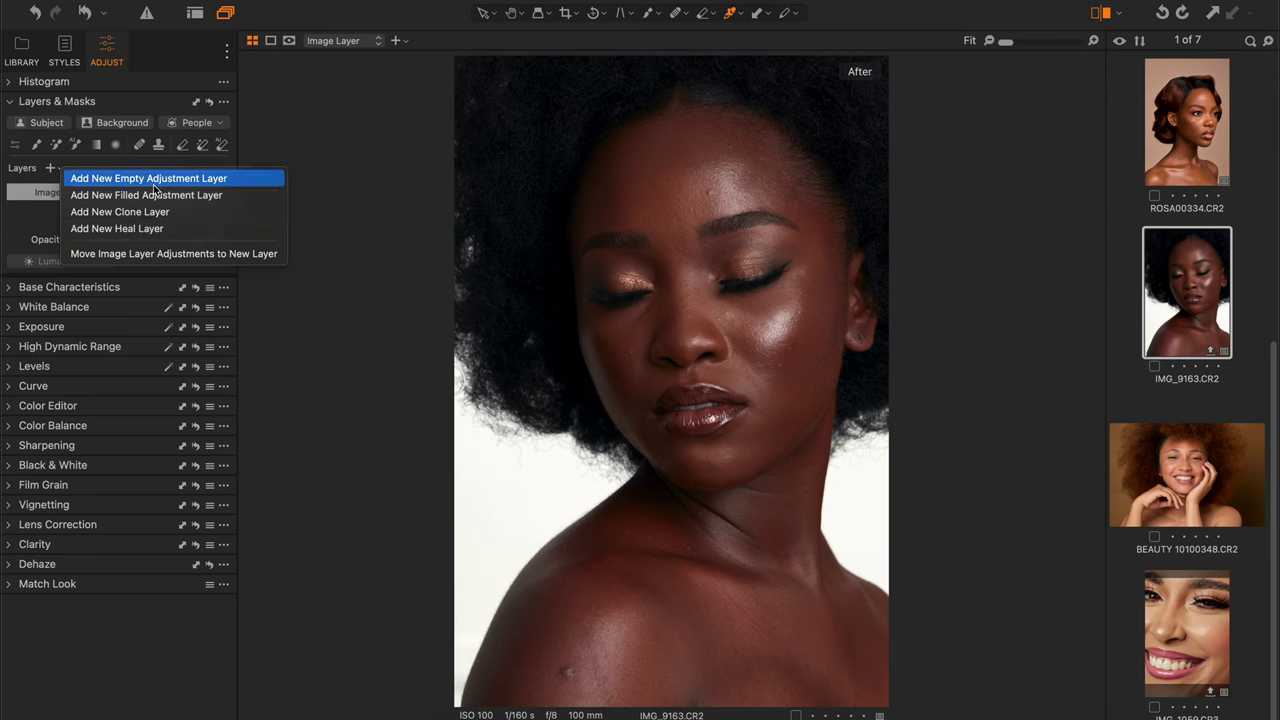
{"action": "left_click", "coordinate": [130, 179]}
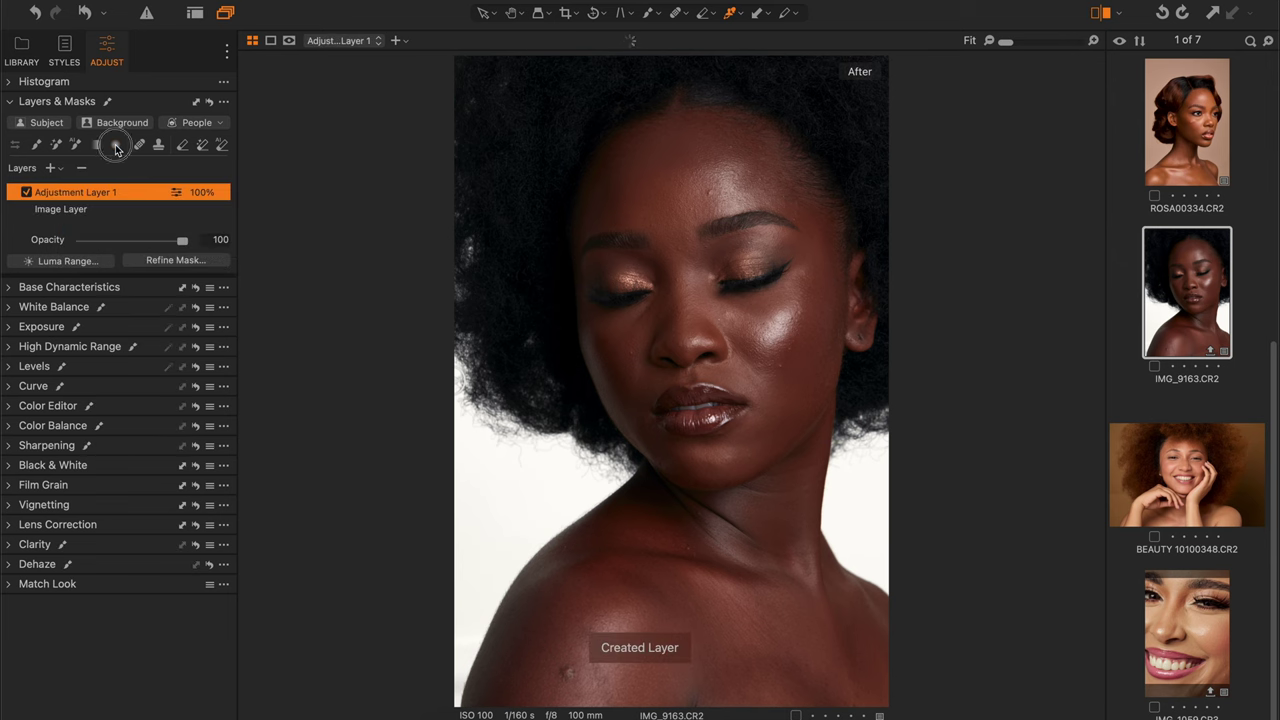
{"action": "left_click", "coordinate": [116, 146]}
{"action": "left_click_drag", "start_coordinate": [730, 292], "coordinate": [908, 514]}
{"action": "key", "text": "m"}
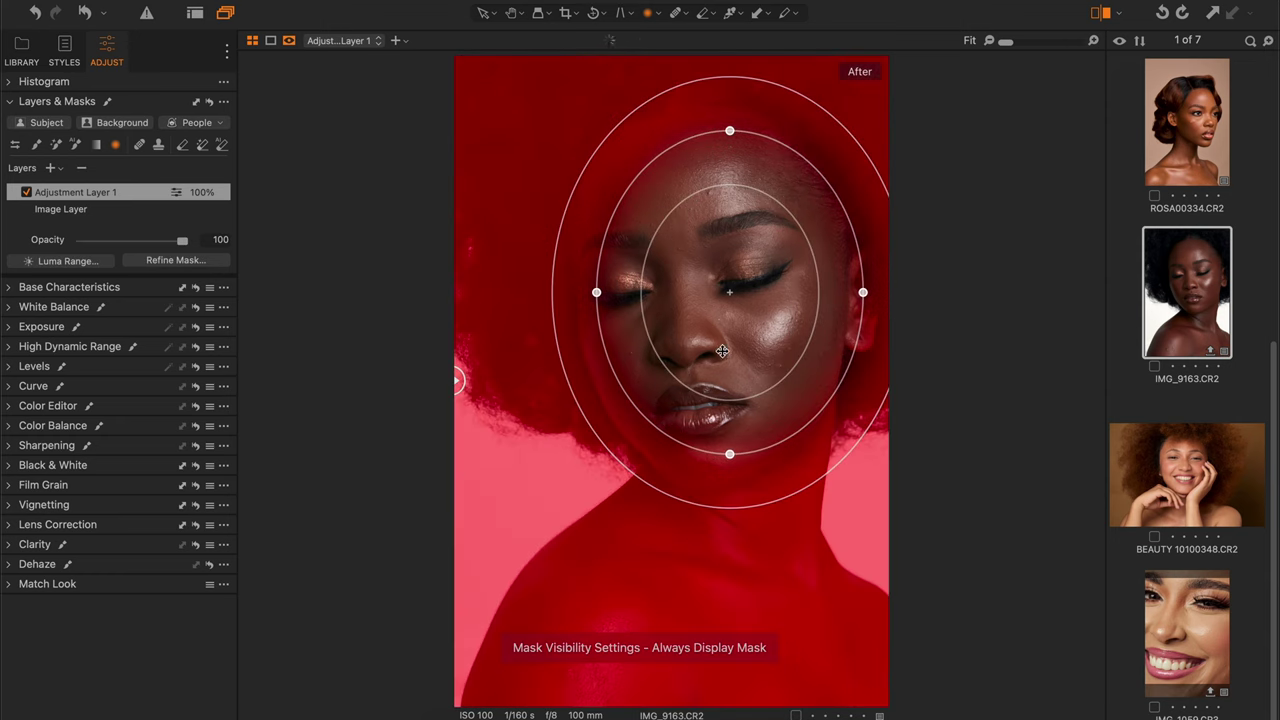
Invert the radial mask, soften its inner edge, shift it toward the bright cheek, enlarge its outer edge and hide the overlay
{"action": "right_click", "coordinate": [94, 194]}
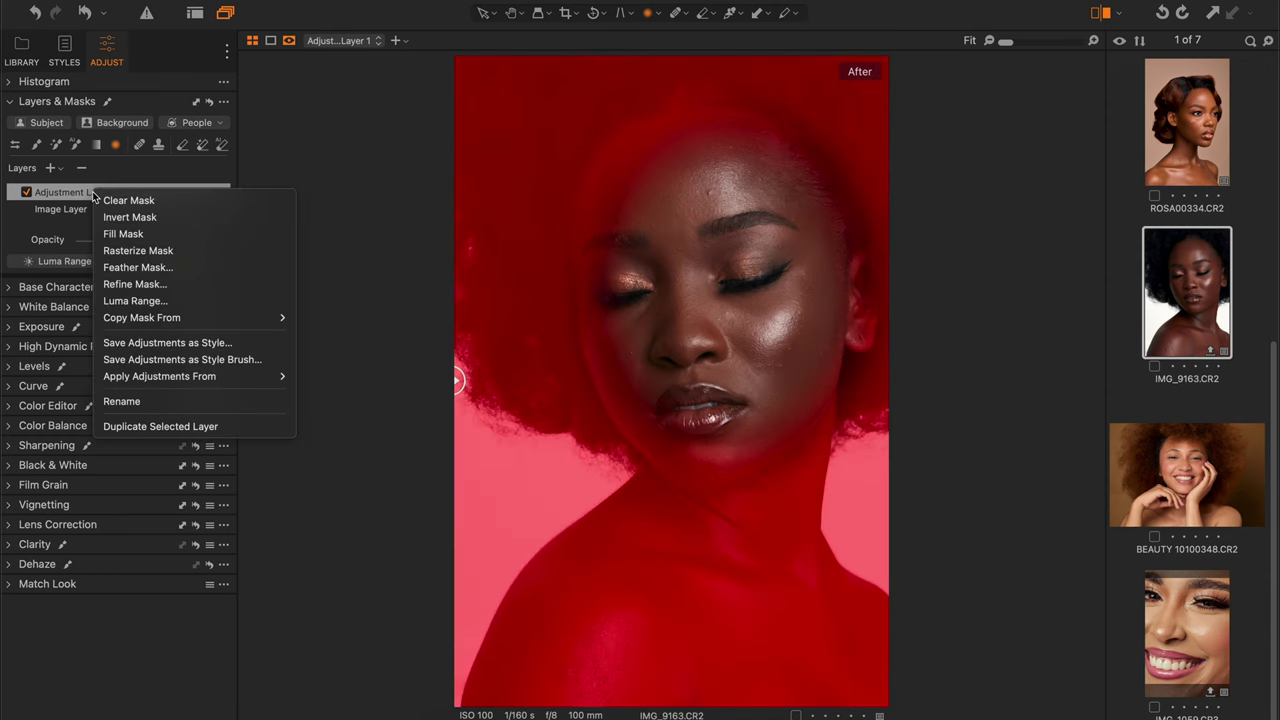
{"action": "left_click", "coordinate": [144, 219]}
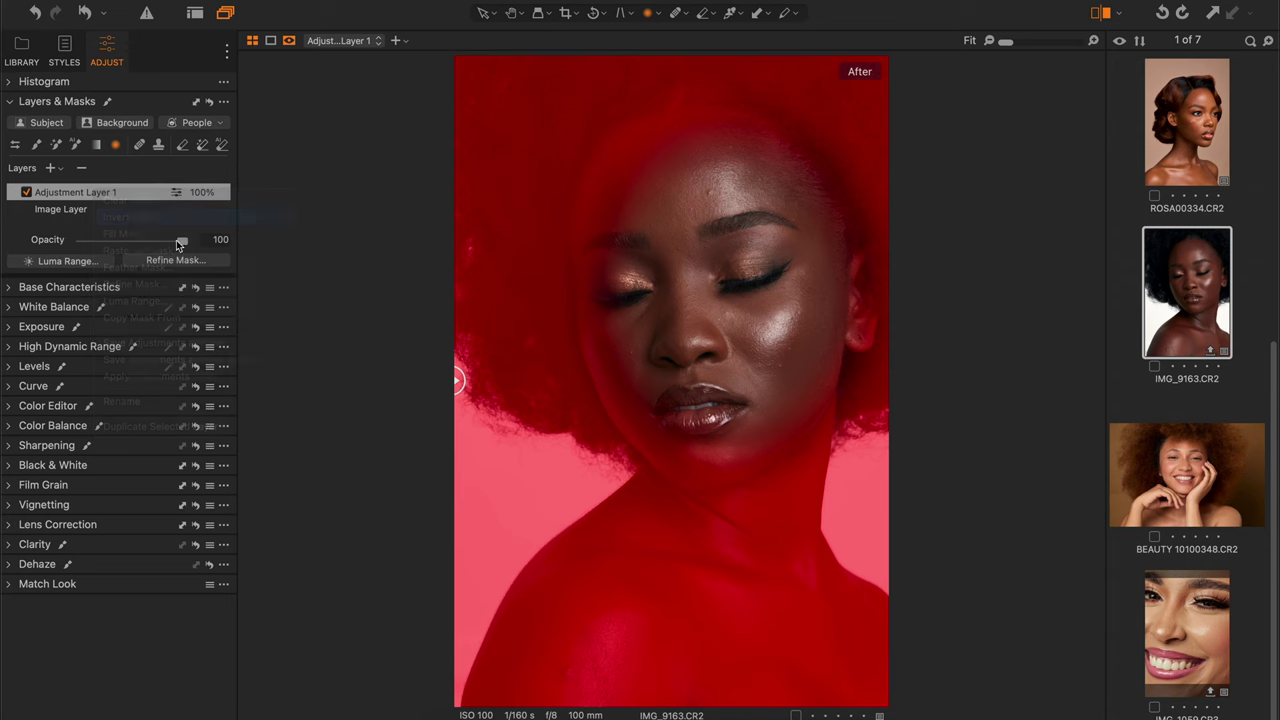
{"action": "left_click_drag", "start_coordinate": [732, 401], "coordinate": [736, 299]}
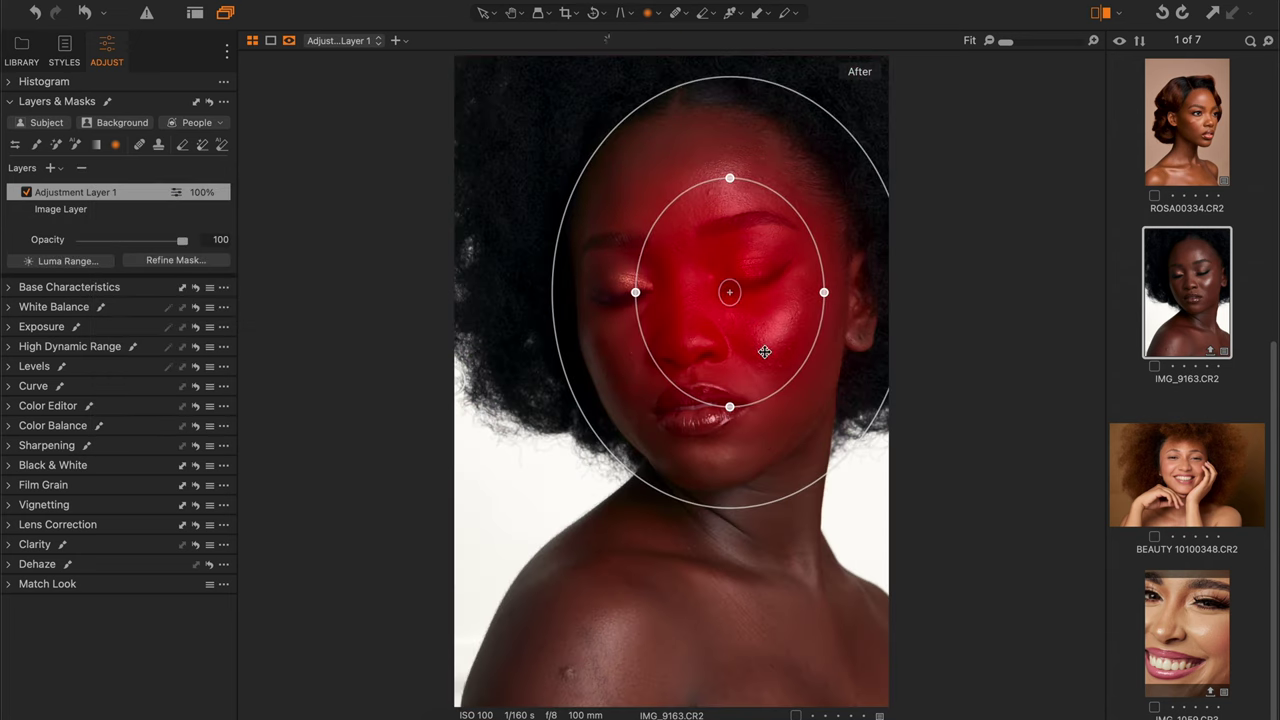
{"action": "left_click_drag", "start_coordinate": [763, 349], "coordinate": [783, 365]}
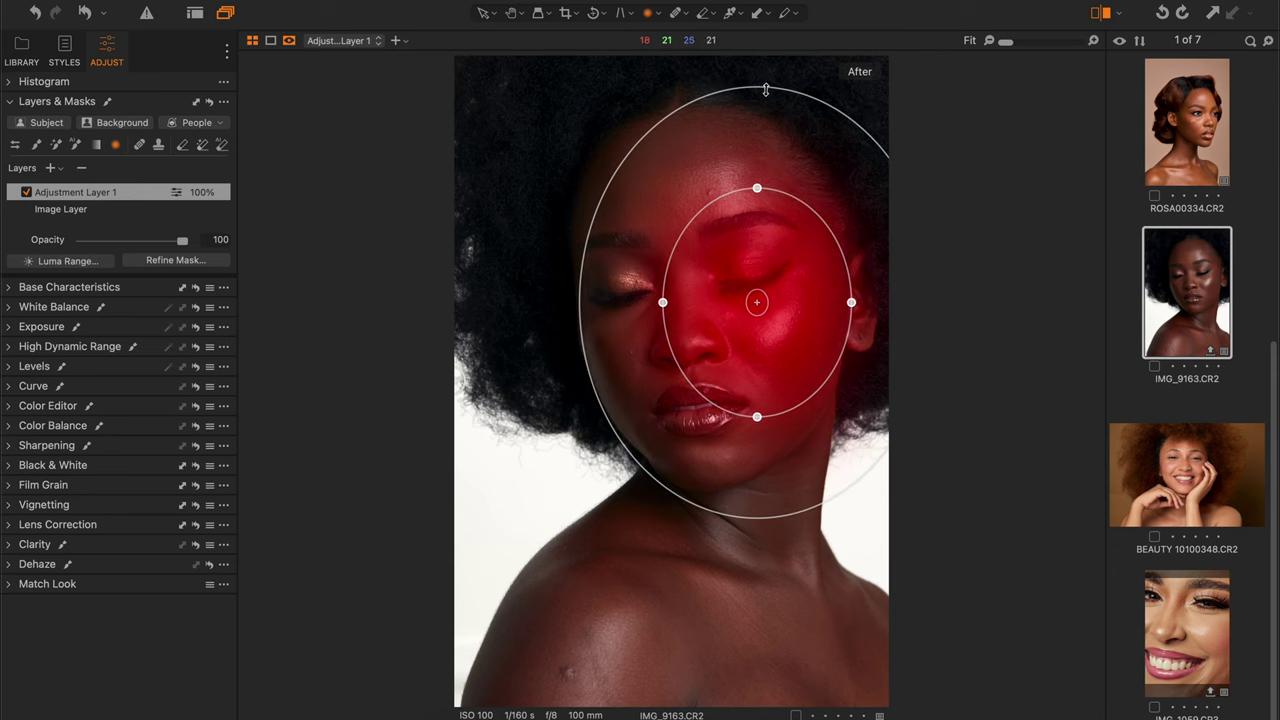
{"action": "left_click_drag", "start_coordinate": [766, 88], "coordinate": [757, 49]}
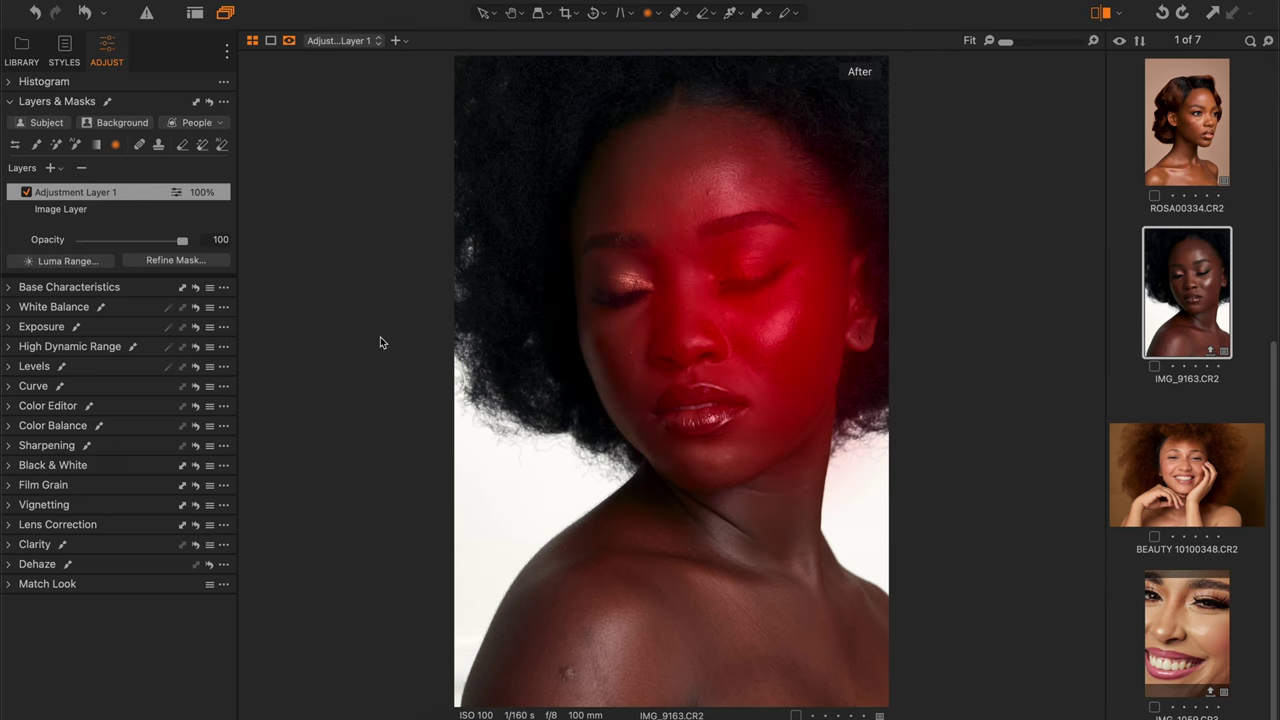
{"action": "key", "text": "m"}
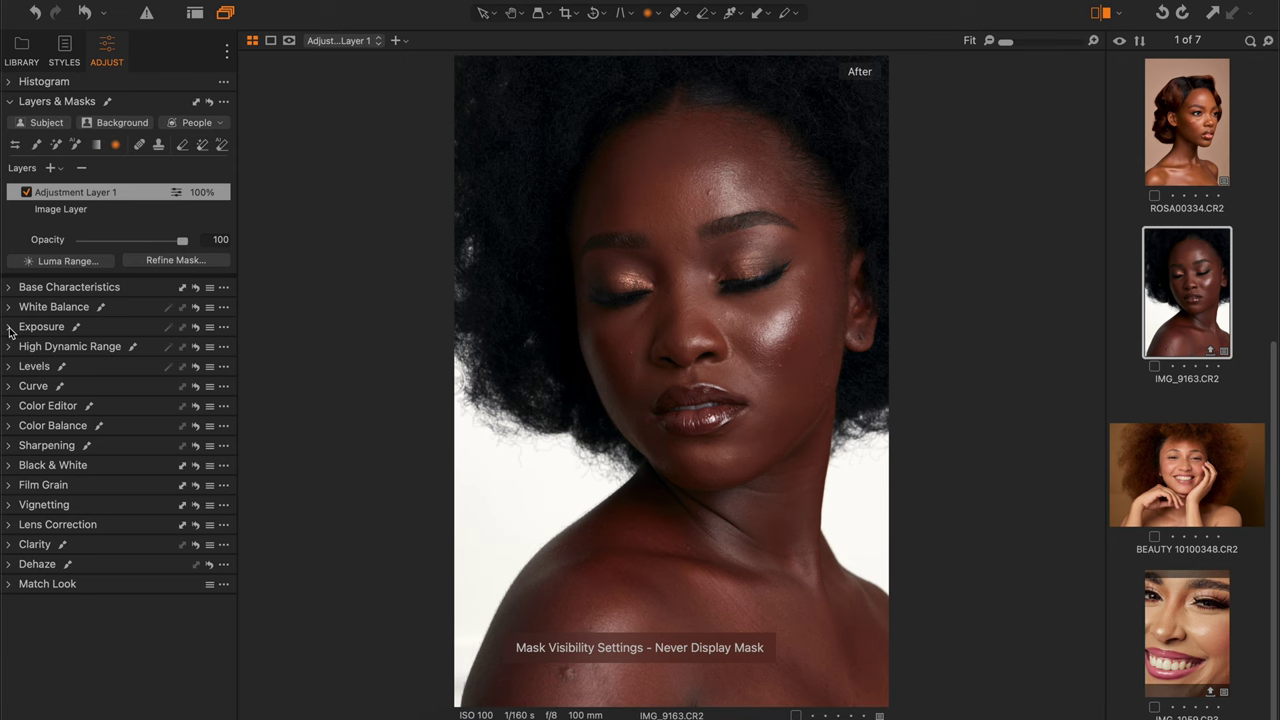
Lower the adjustment layer's exposure to -0.3 to darken the bright side of the face
{"action": "left_click", "coordinate": [9, 327]}
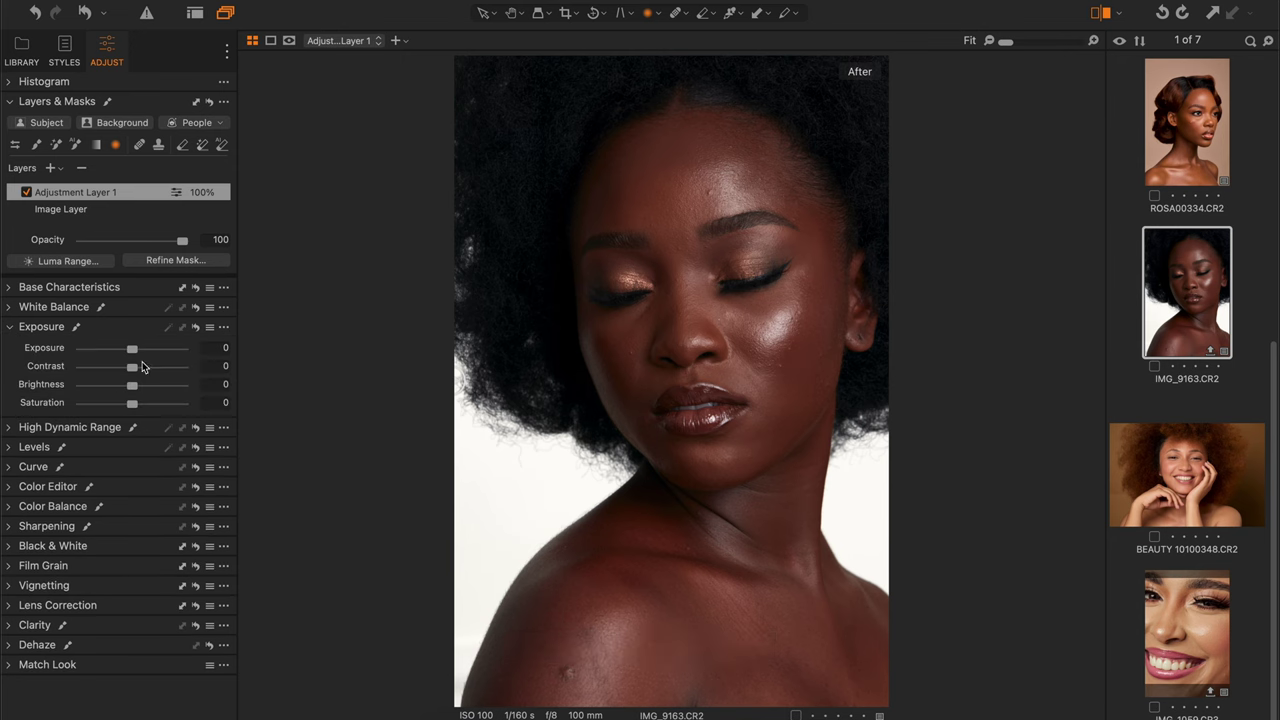
{"action": "left_click_drag", "start_coordinate": [130, 350], "coordinate": [128, 350]}
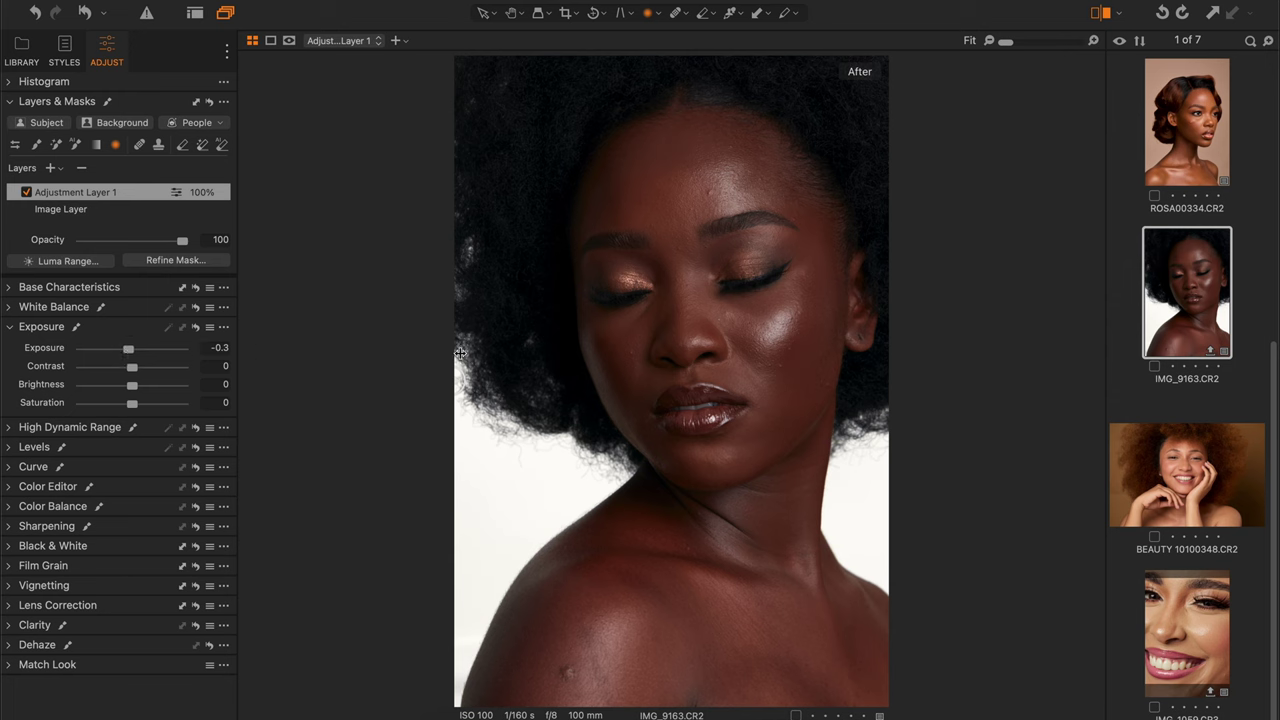
{"action": "mouse_move", "coordinate": [817, 337]}
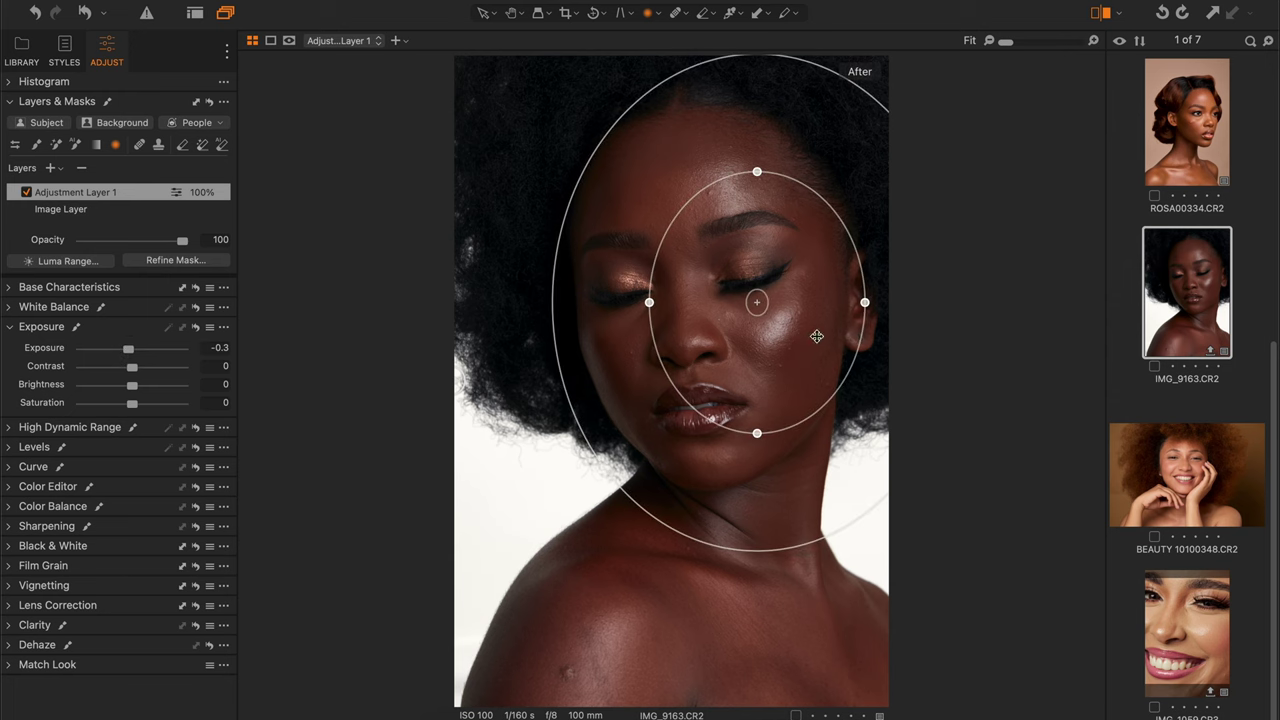
Compare the face with and without the radial adjustment layer, leaving the layer enabled
{"action": "left_click", "coordinate": [25, 193]}
{"action": "left_click", "coordinate": [25, 193]}
{"action": "left_click", "coordinate": [25, 193]}
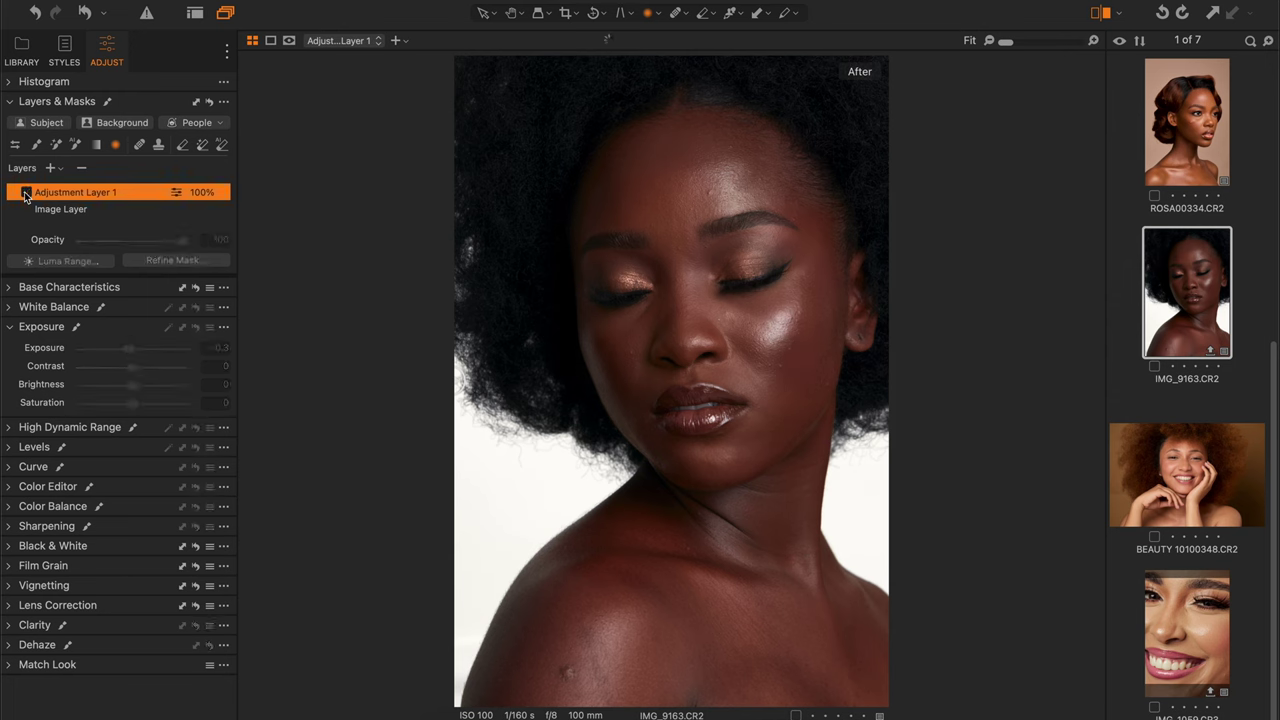
{"action": "left_click", "coordinate": [25, 193]}
{"action": "left_click", "coordinate": [25, 193]}
{"action": "left_click", "coordinate": [25, 193]}
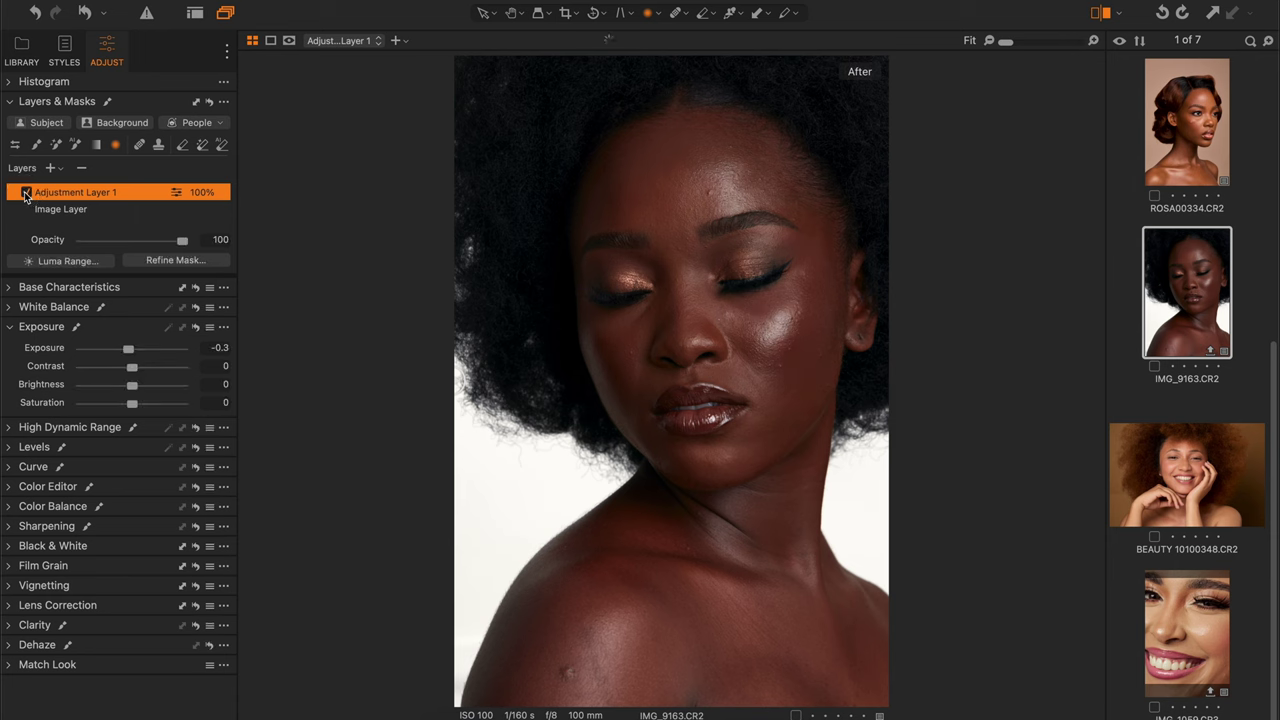
Set the radial adjustment layer's exposure to -0.23 and its RGB Levels input highlight point to 240
{"action": "left_click_drag", "start_coordinate": [131, 356], "coordinate": [133, 356]}
{"action": "left_click", "coordinate": [10, 448]}
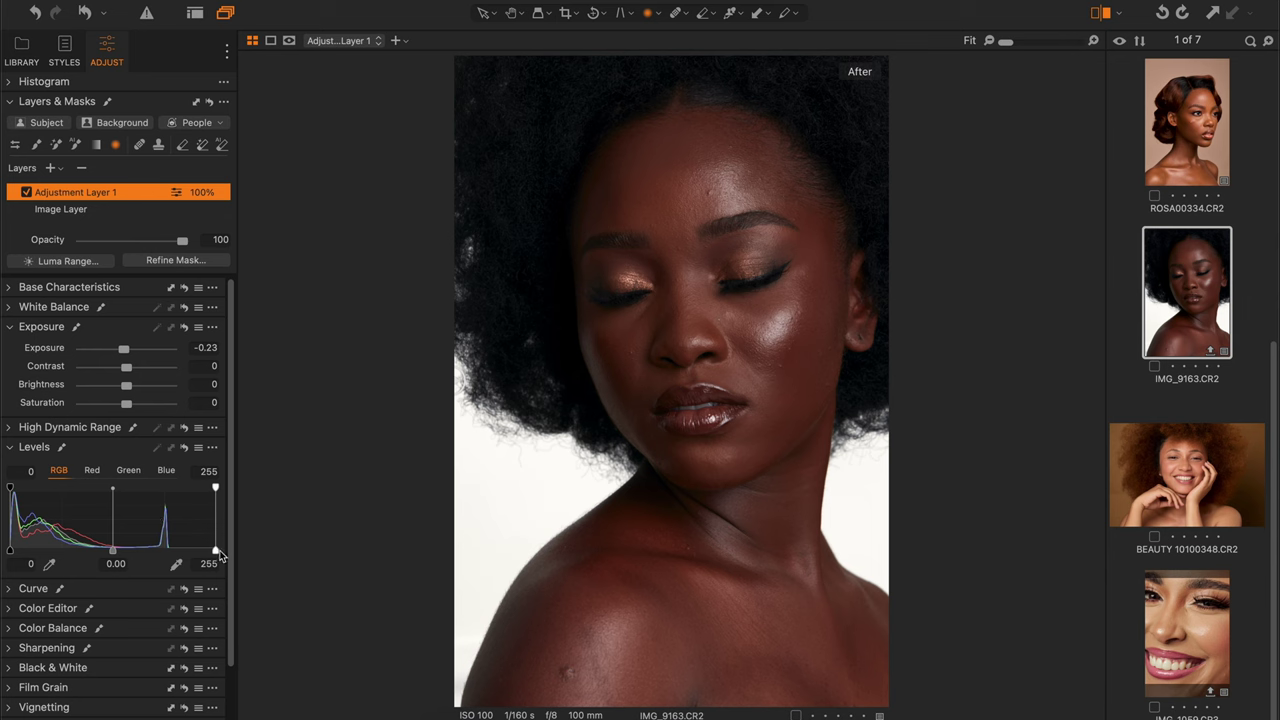
{"action": "mouse_move", "coordinate": [216, 551]}
{"action": "left_mouse_down"}
{"action": "mouse_move", "coordinate": [187, 555]}
{"action": "mouse_move", "coordinate": [202, 555]}
{"action": "left_mouse_up"}
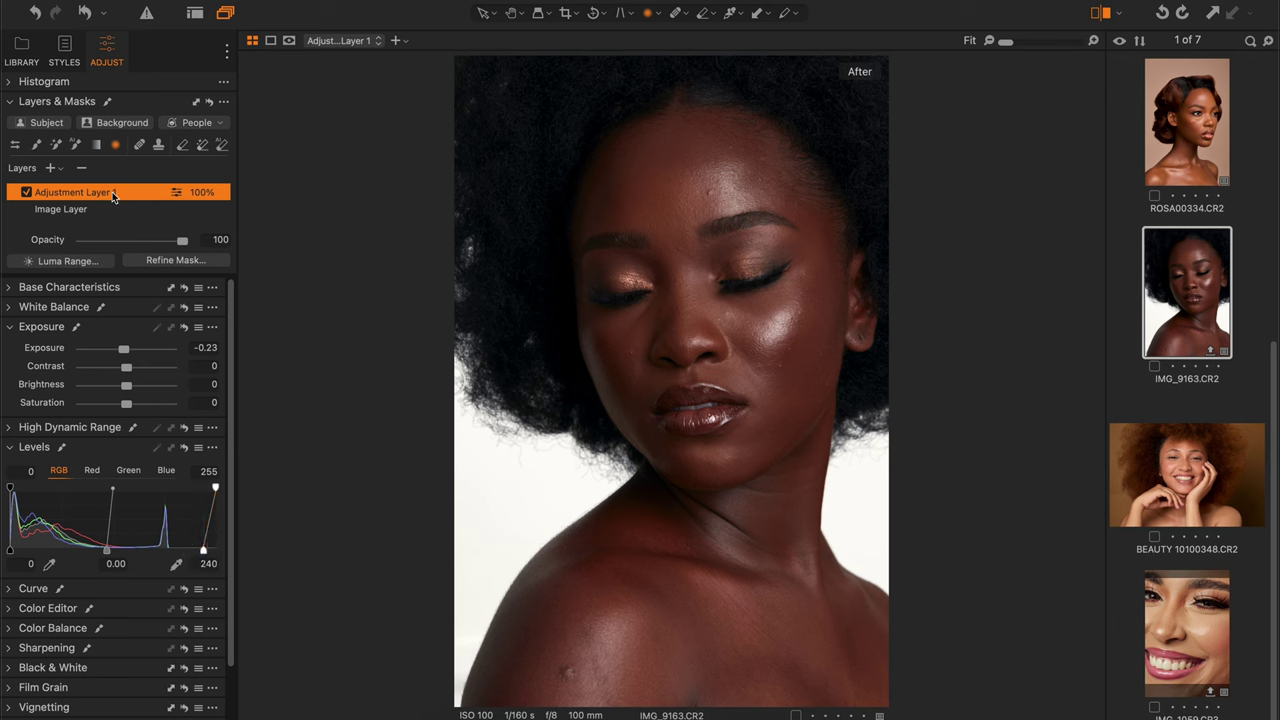
Compare the face with and without the adjustment layer, then reduce the layer's opacity to 75
{"action": "left_click", "coordinate": [26, 193]}
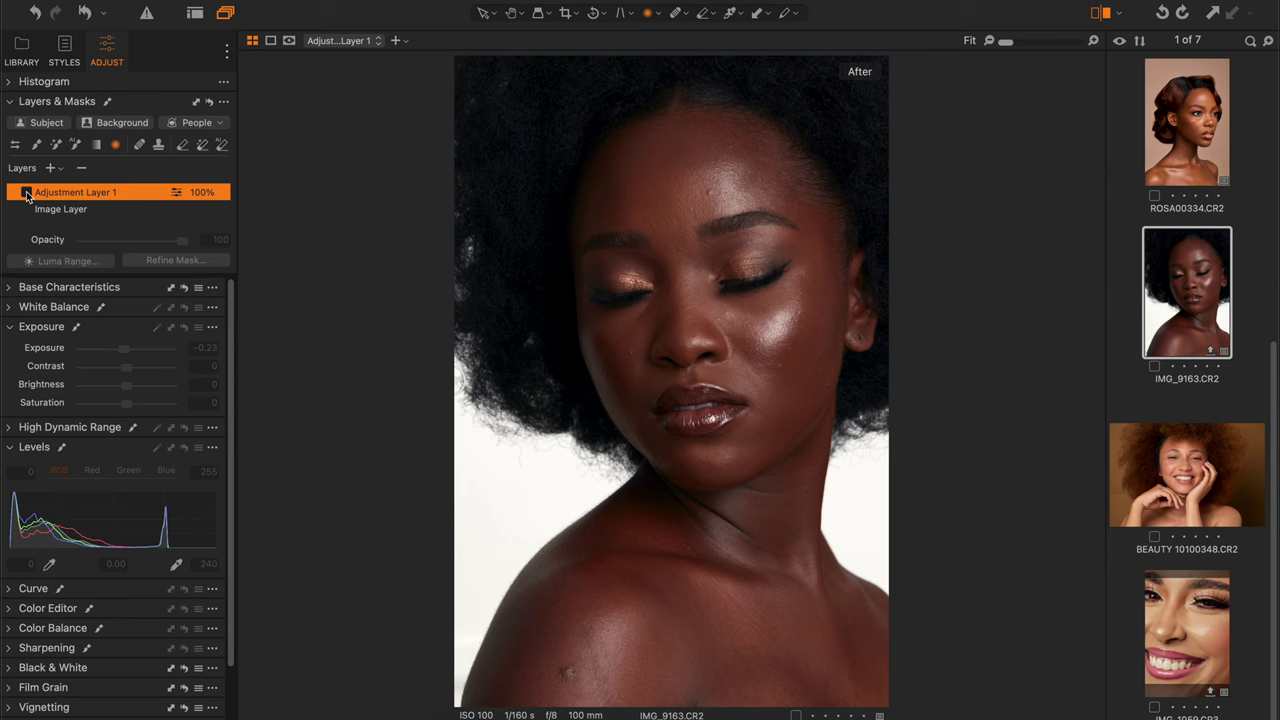
{"action": "left_click", "coordinate": [26, 193]}
{"action": "left_click_drag", "start_coordinate": [182, 241], "coordinate": [157, 251]}
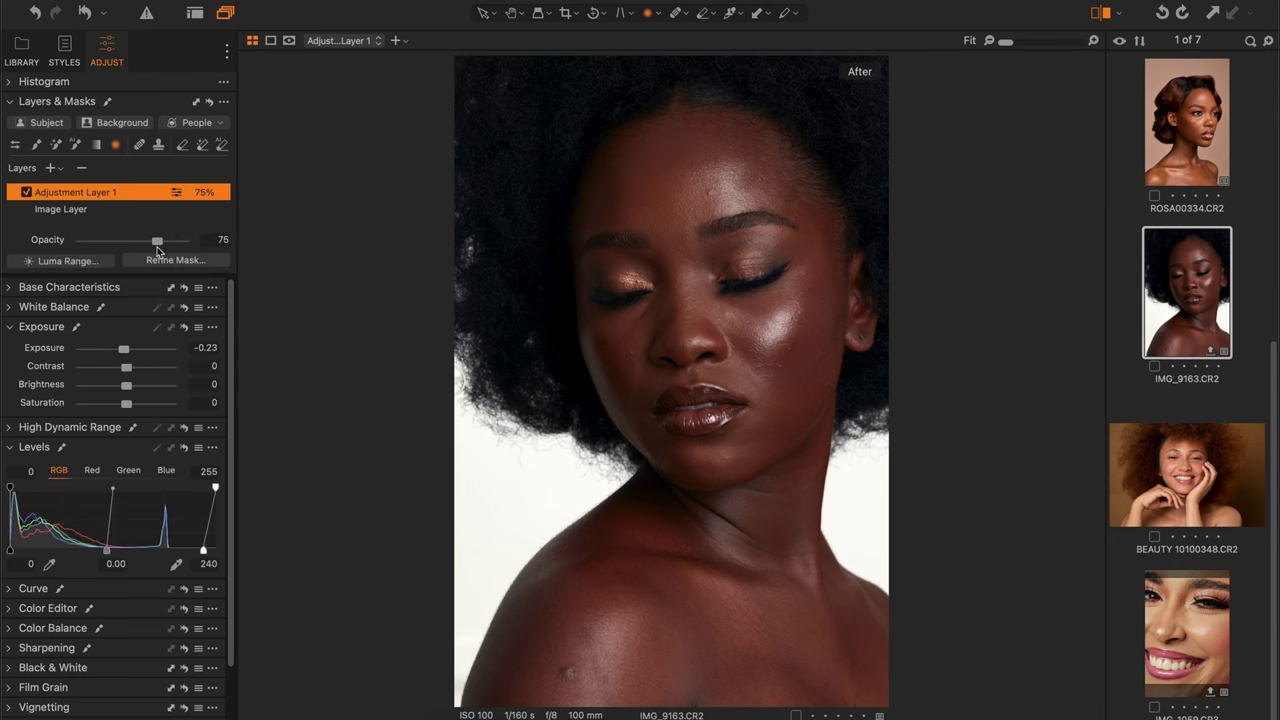
Rename the adjustment layer as RF
{"action": "double_click", "coordinate": [63, 193]}
{"action": "type", "text": "RF"}
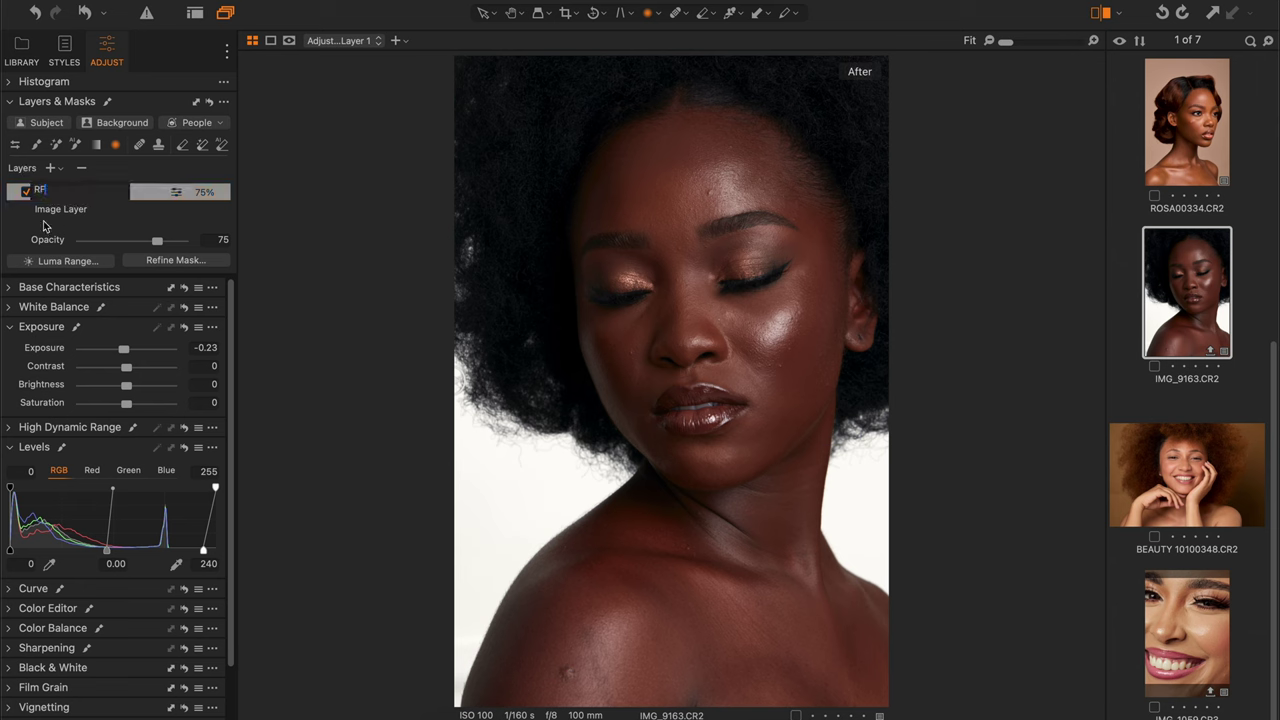
{"action": "key", "text": "Return"}
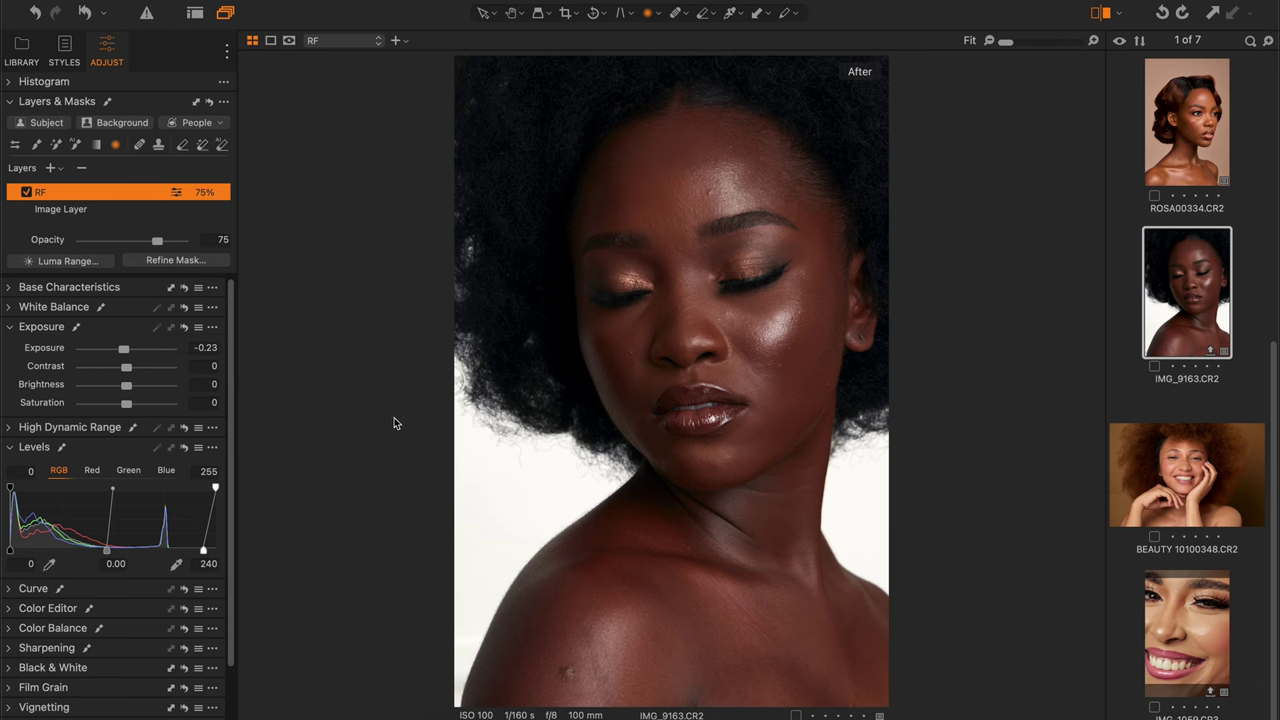
Compare the original and edited portrait by sweeping the before/after divider back and forth across the whole image, ending on the edited version
{"action": "left_click", "coordinate": [512, 13]}
{"action": "key", "text": "y"}
{"action": "left_click_drag", "start_coordinate": [650, 380], "coordinate": [900, 467]}
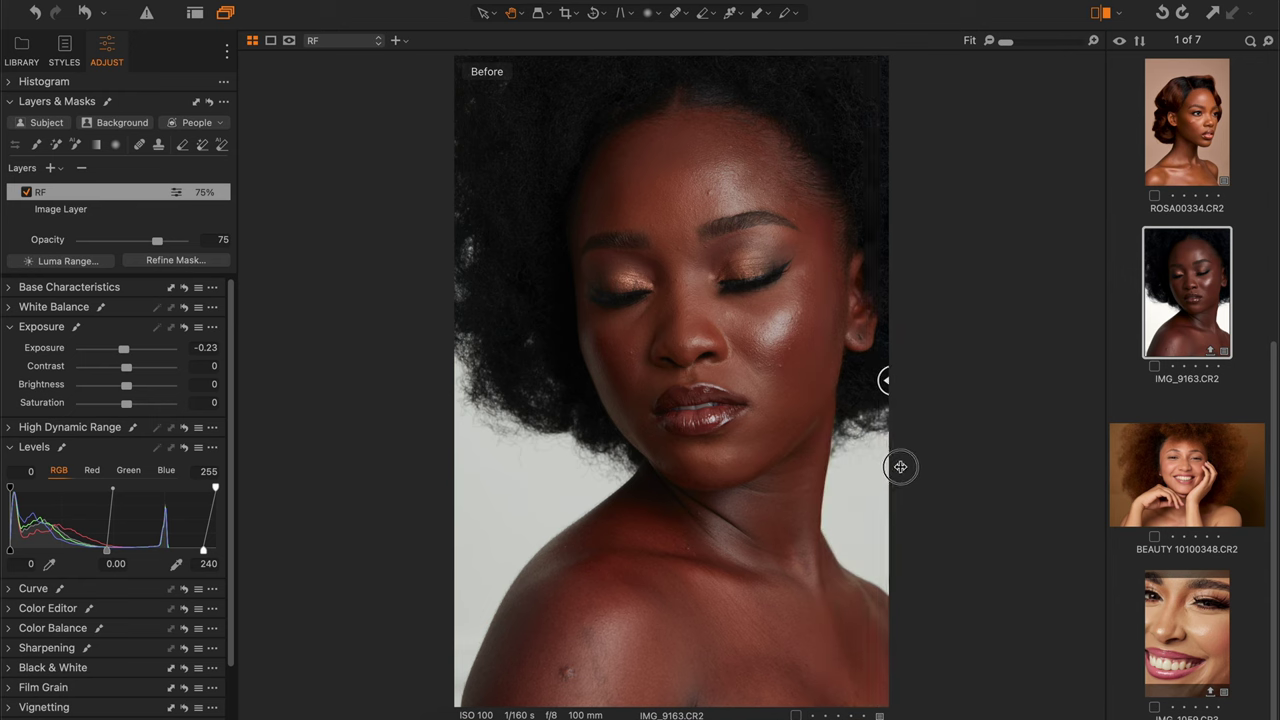
{"action": "left_click_drag", "start_coordinate": [900, 467], "coordinate": [429, 448]}
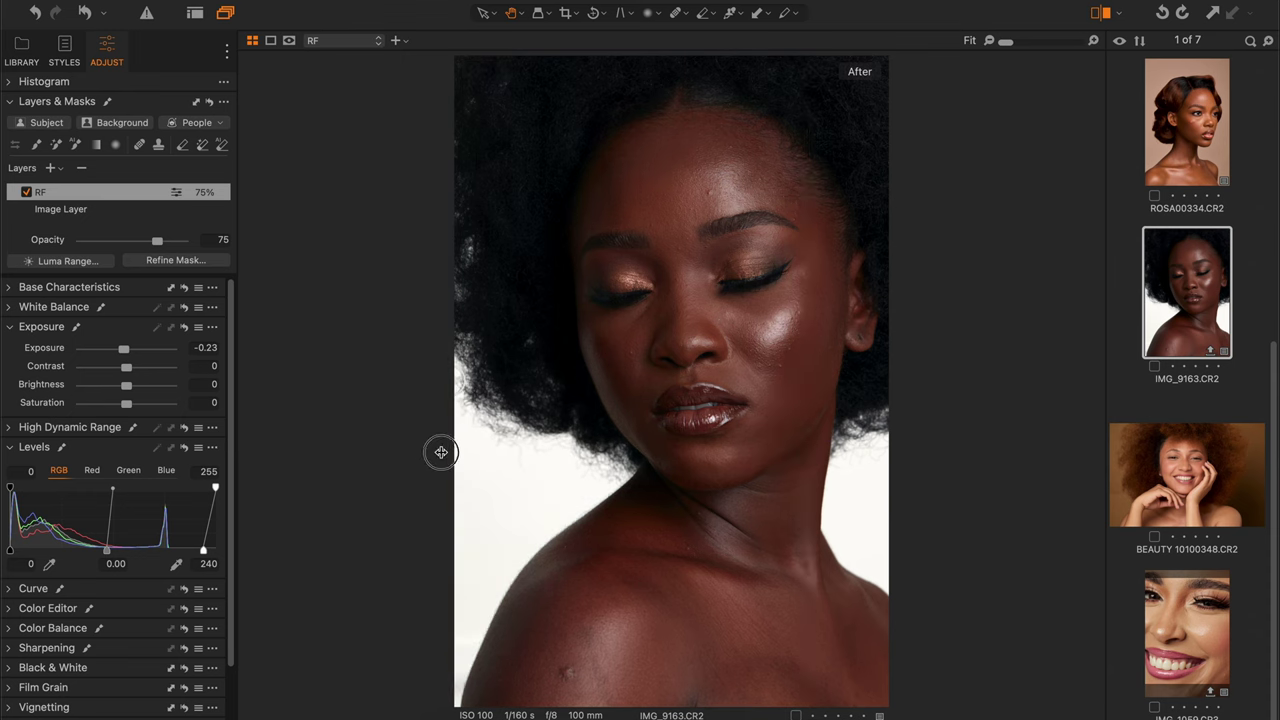
{"action": "left_click_drag", "start_coordinate": [445, 449], "coordinate": [949, 439]}
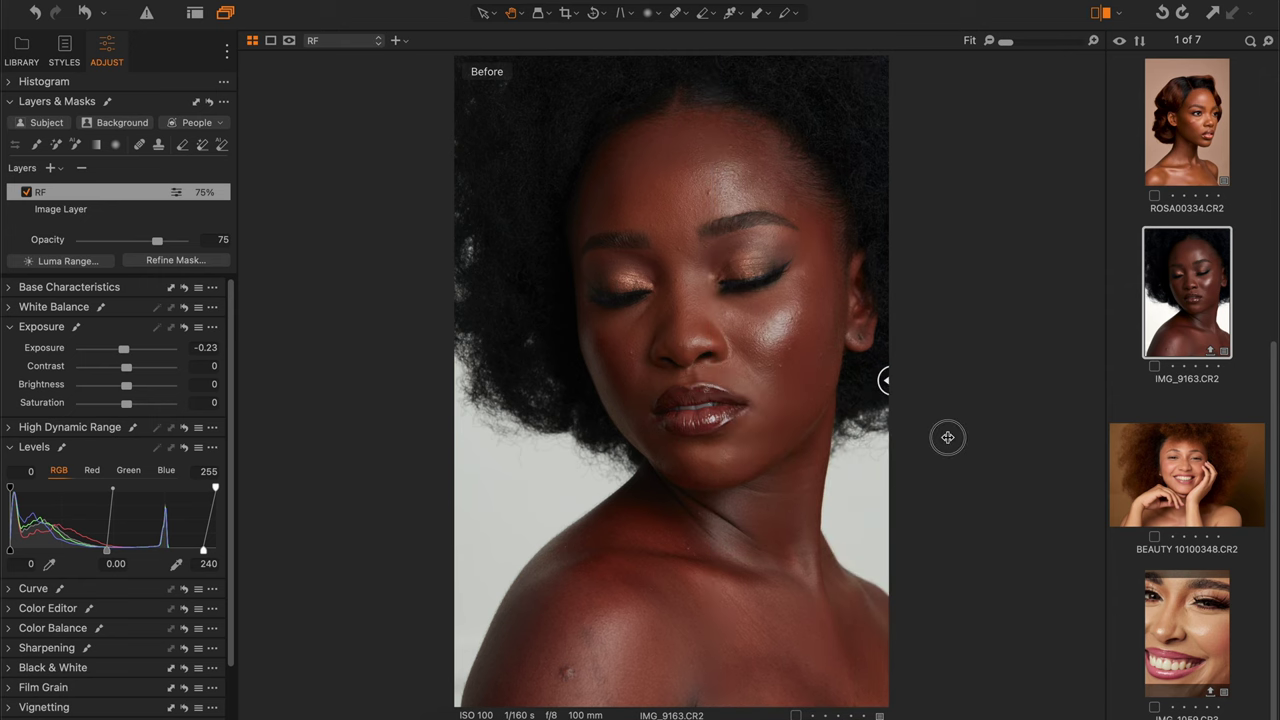
{"action": "left_click_drag", "start_coordinate": [947, 437], "coordinate": [414, 449]}
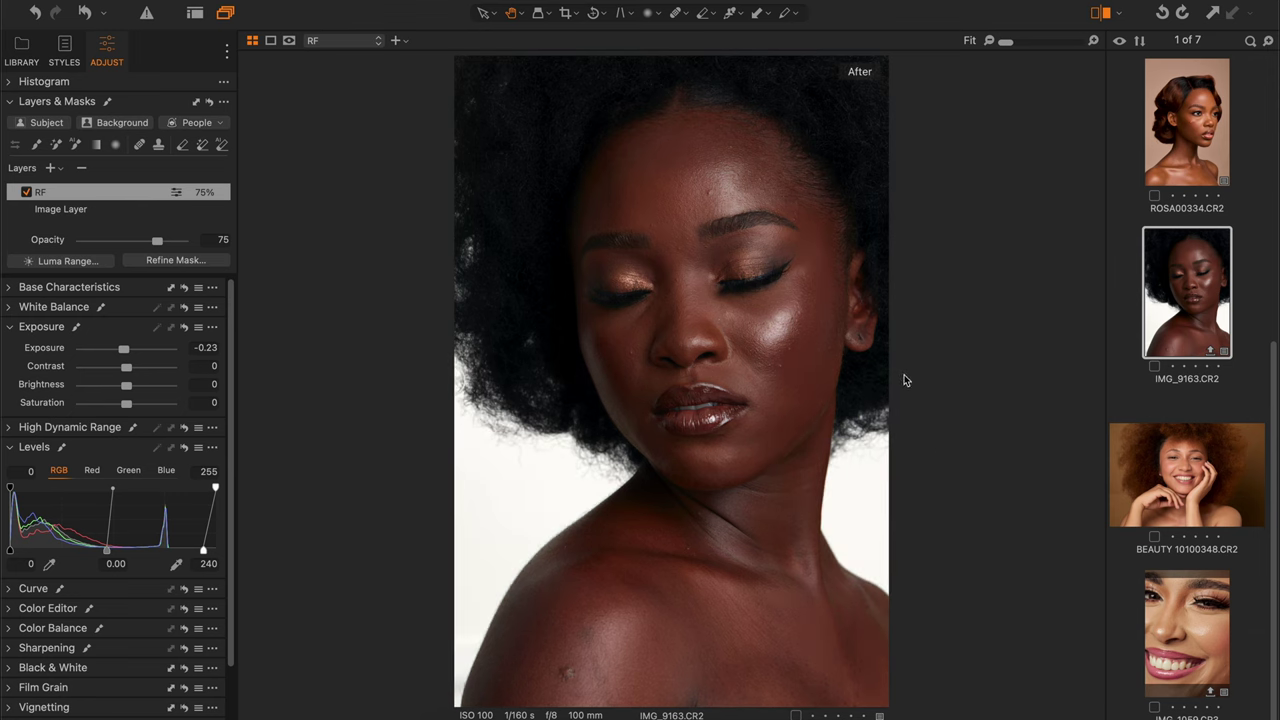